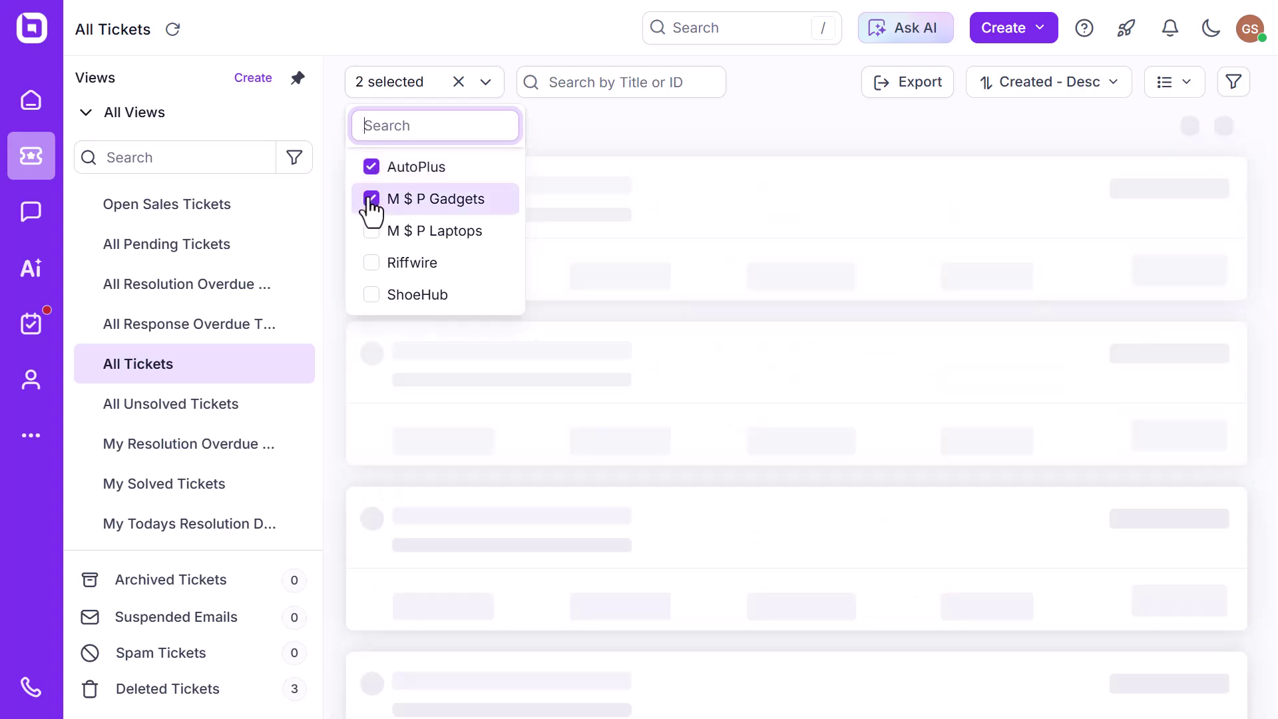
- Add Riffwire to the brands selected in the All Tickets brand filter
left_click(371, 263)
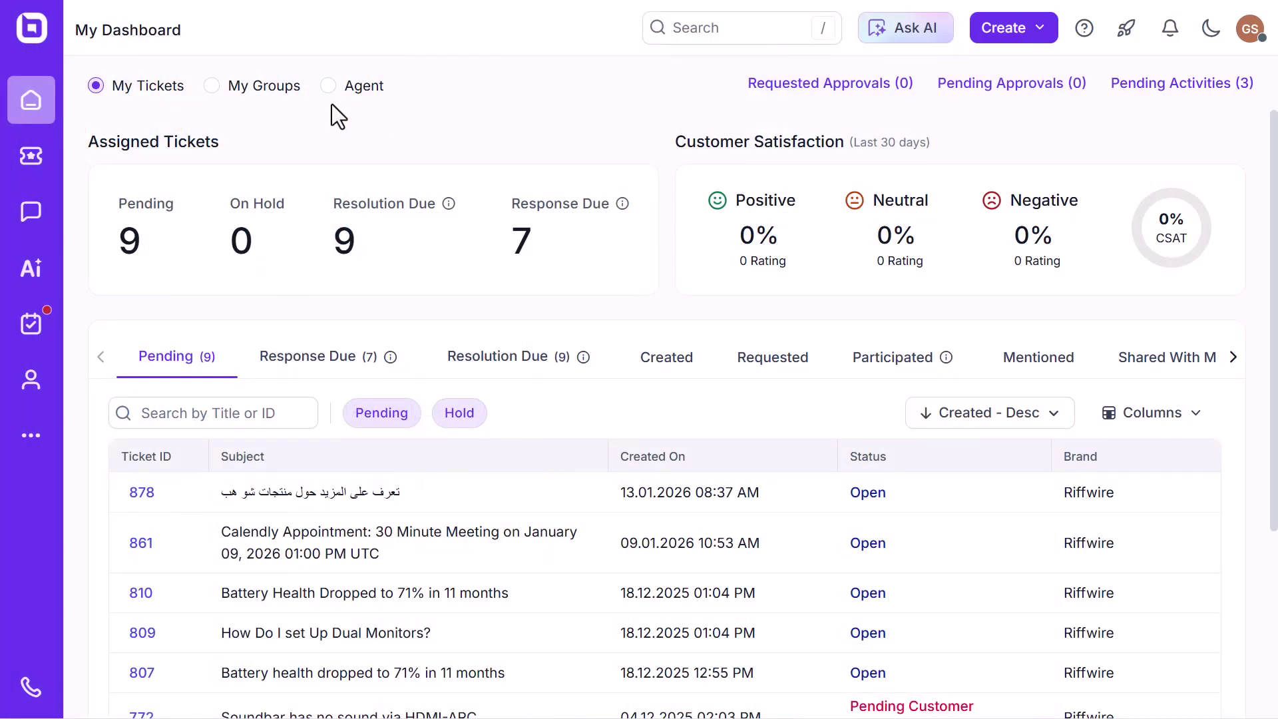
- Open the Roles and Permissions settings in the Admin Center
left_click(31, 435)
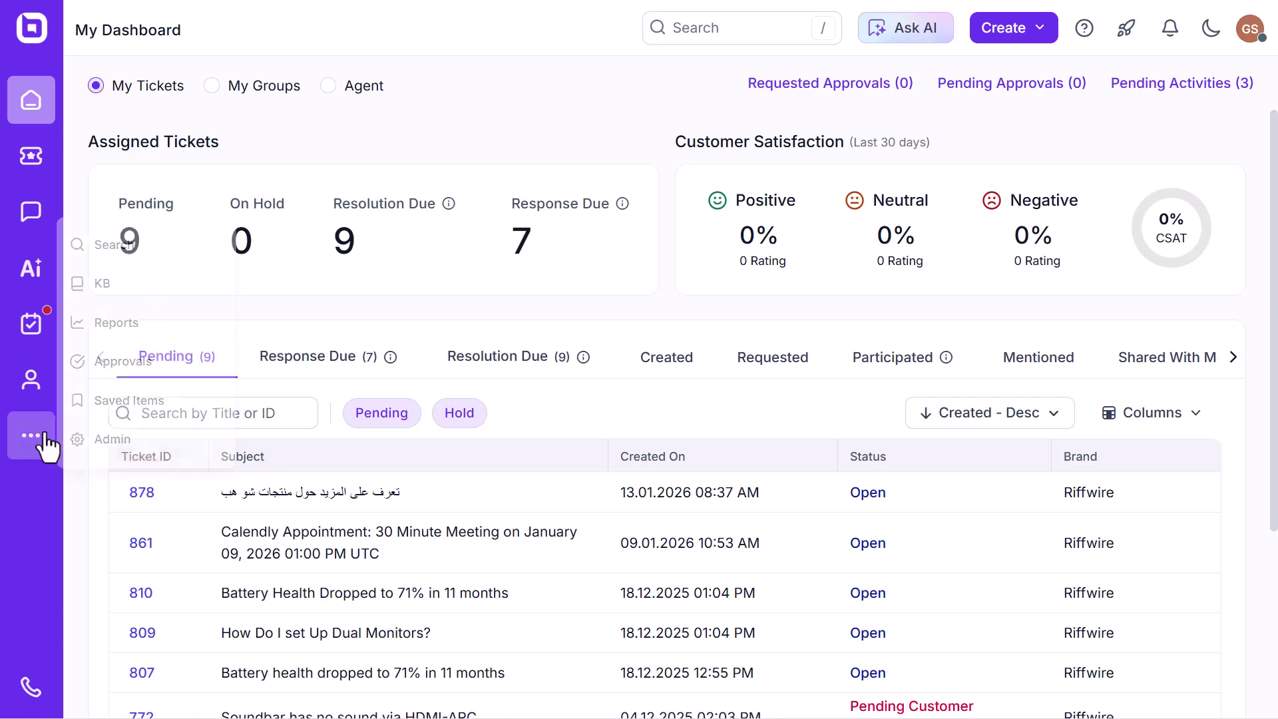
left_click(104, 441)
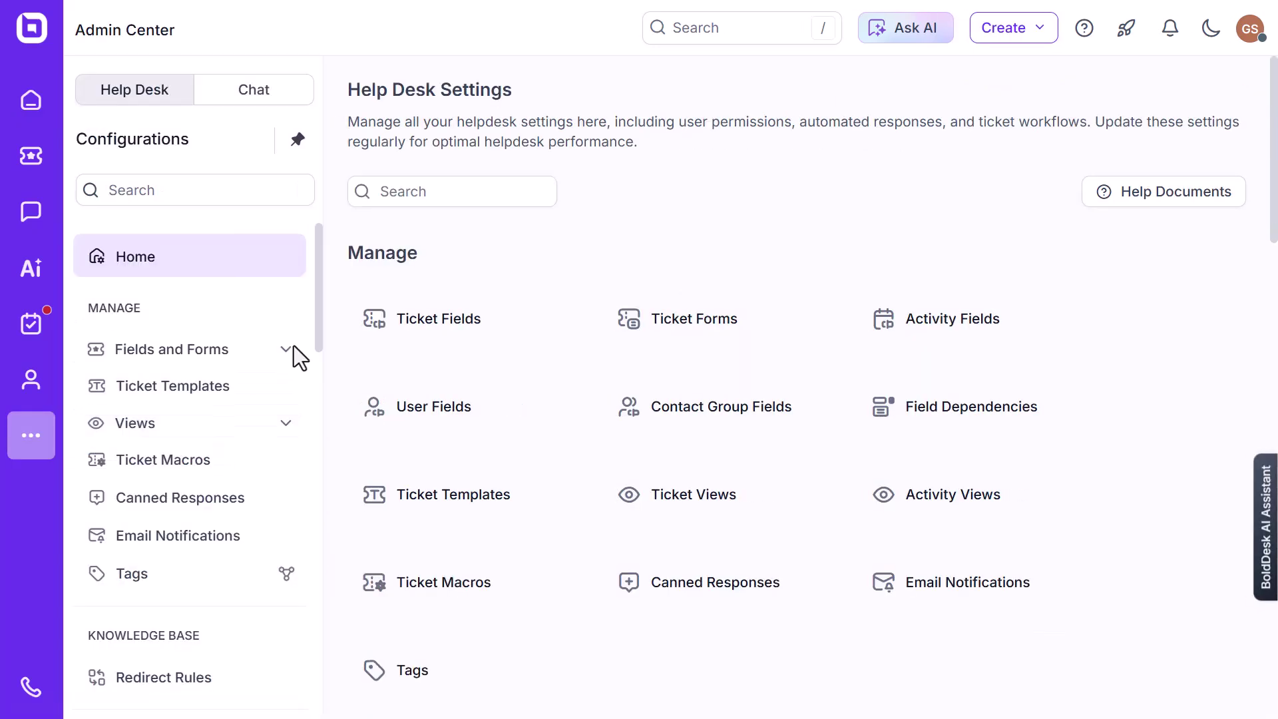
scroll(294, 346, "down", 8)
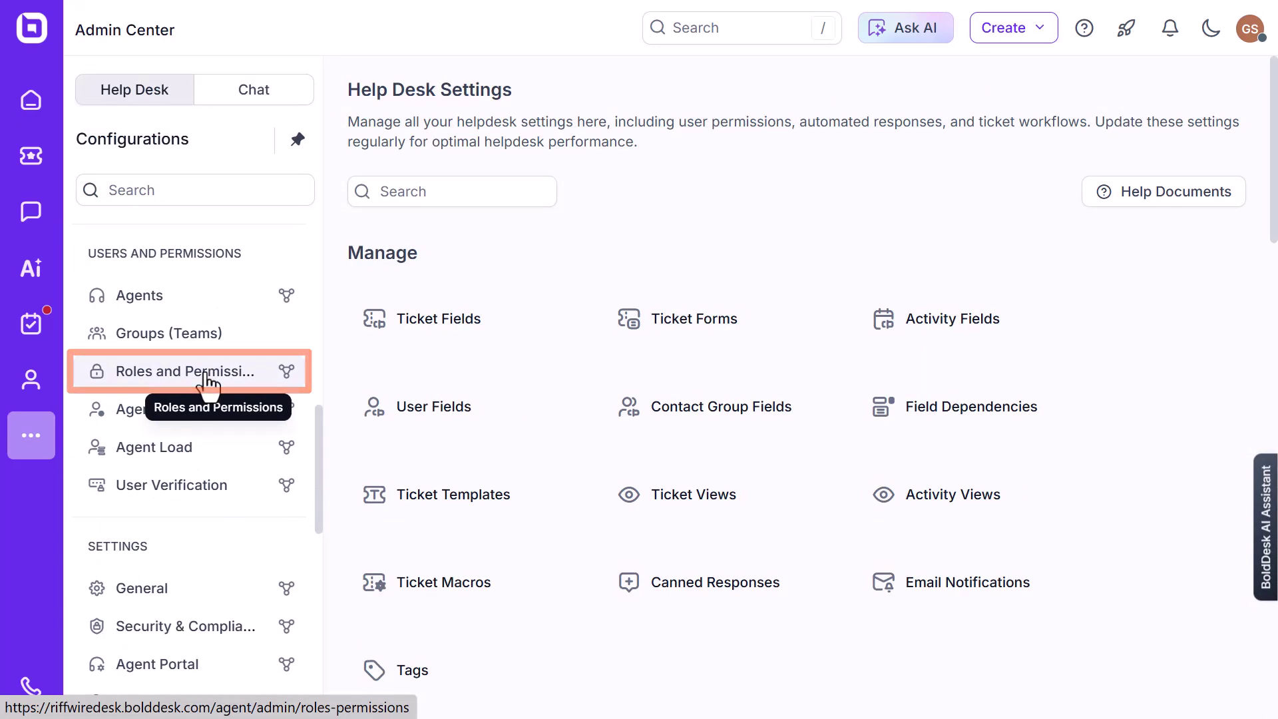
left_click(209, 378)
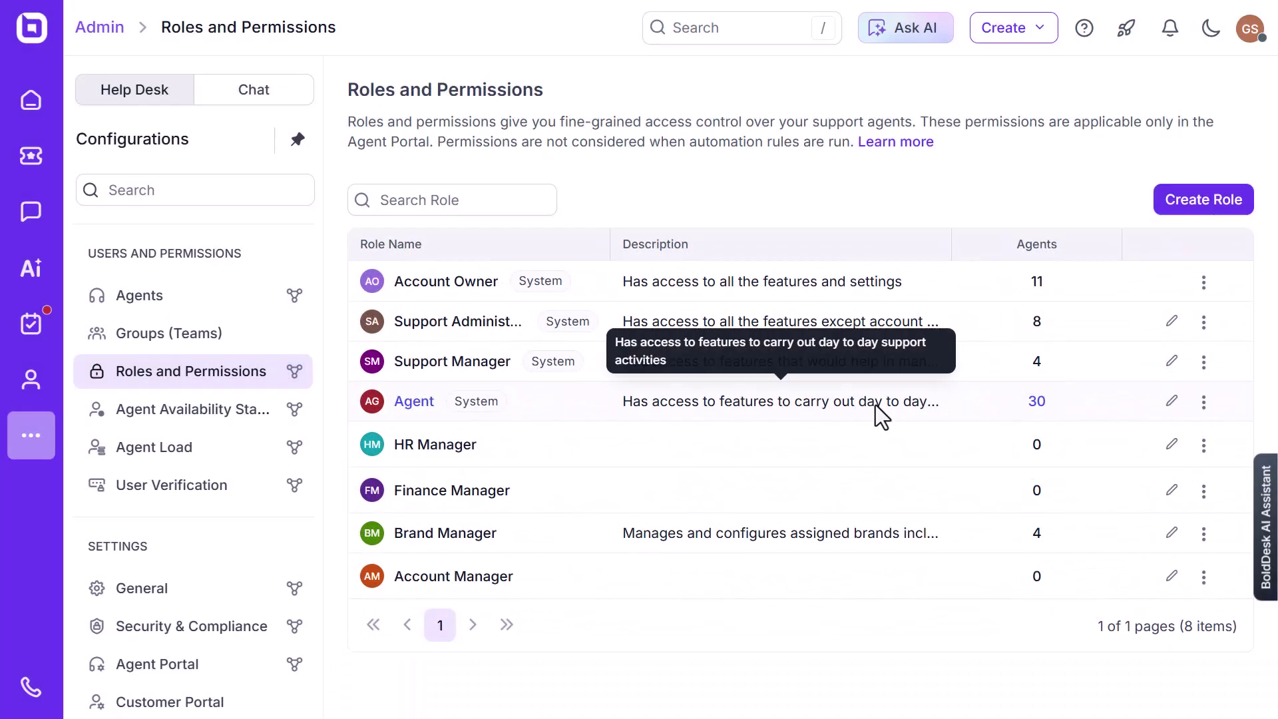
- Start a new role named Portal Operations Admin with the description "Maintains the portal configuration and user access to ensure smooth functionality"
left_click(1203, 201)
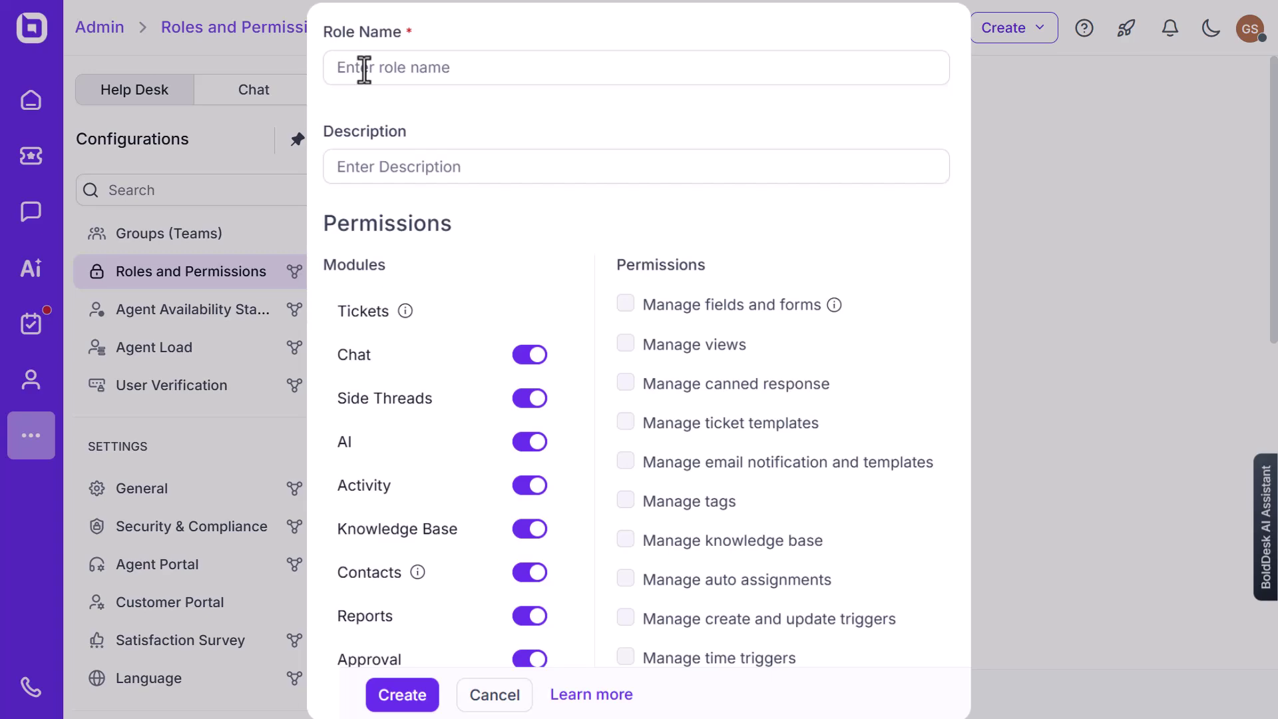
left_click(364, 70)
type("Portal Operations")
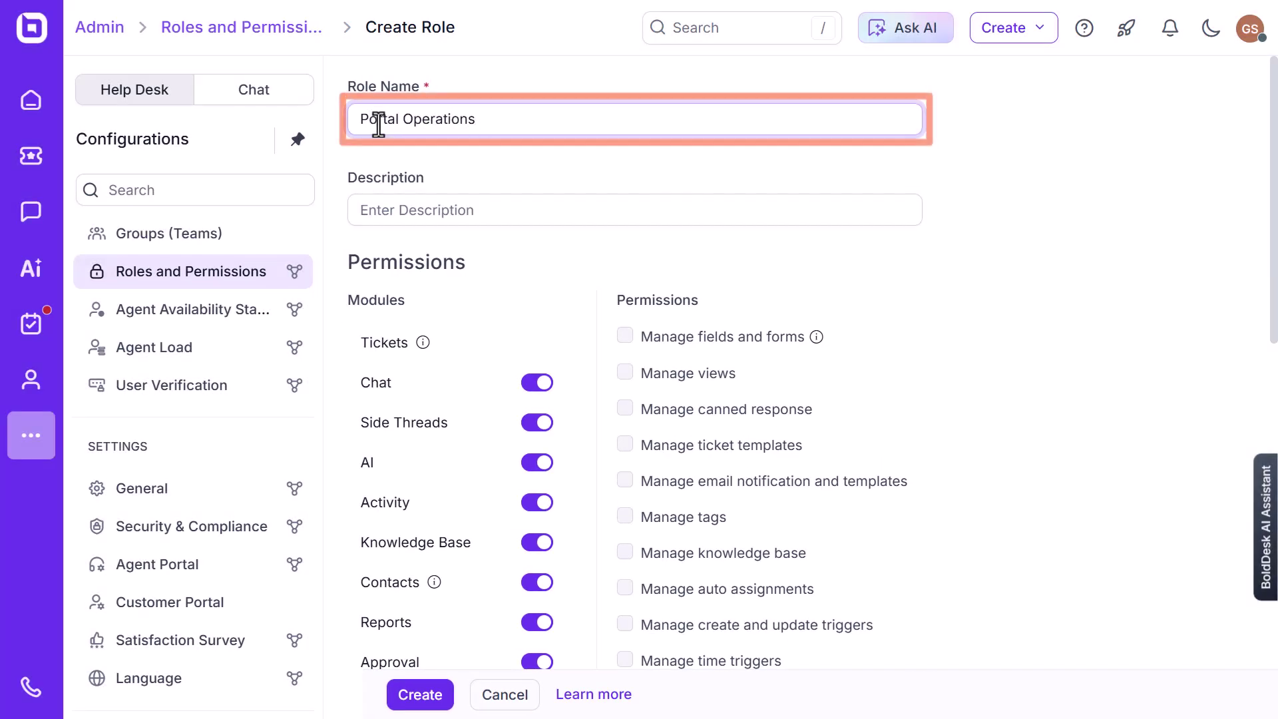
type(" Admin")
left_click(519, 209)
type("Maintains the portal configuration")
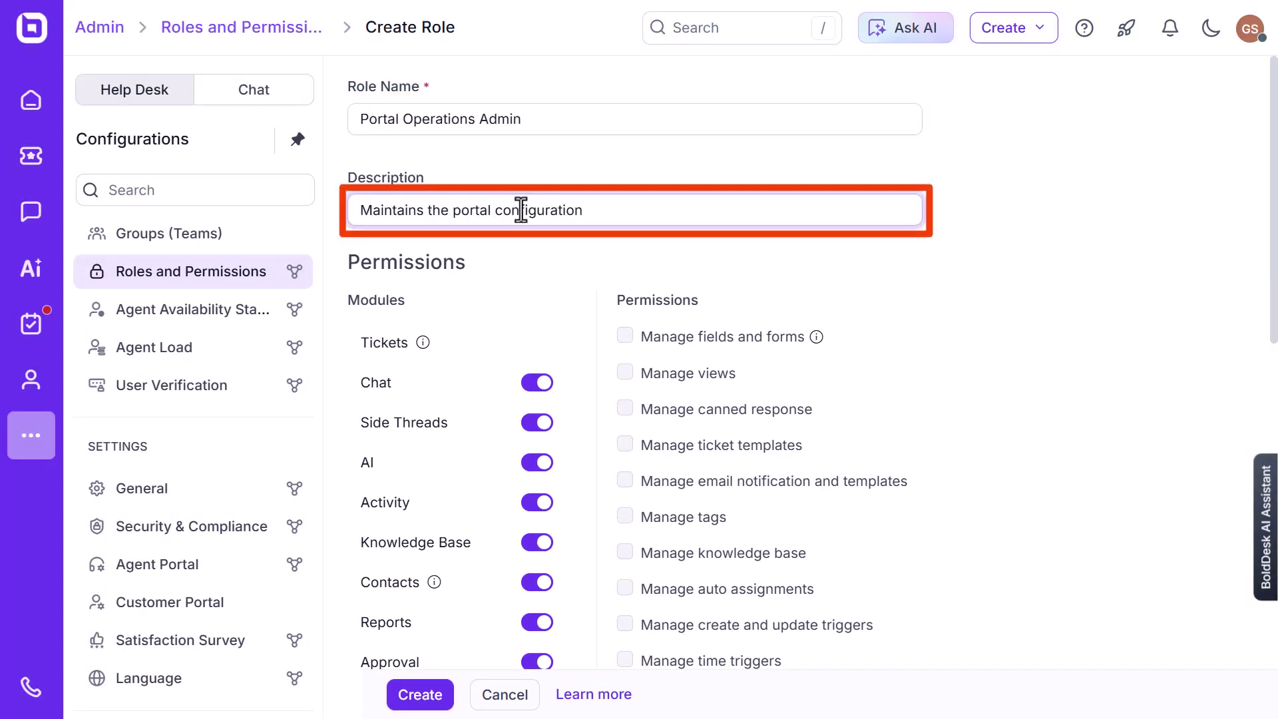
type(" and user access to ensure smooth functionality")
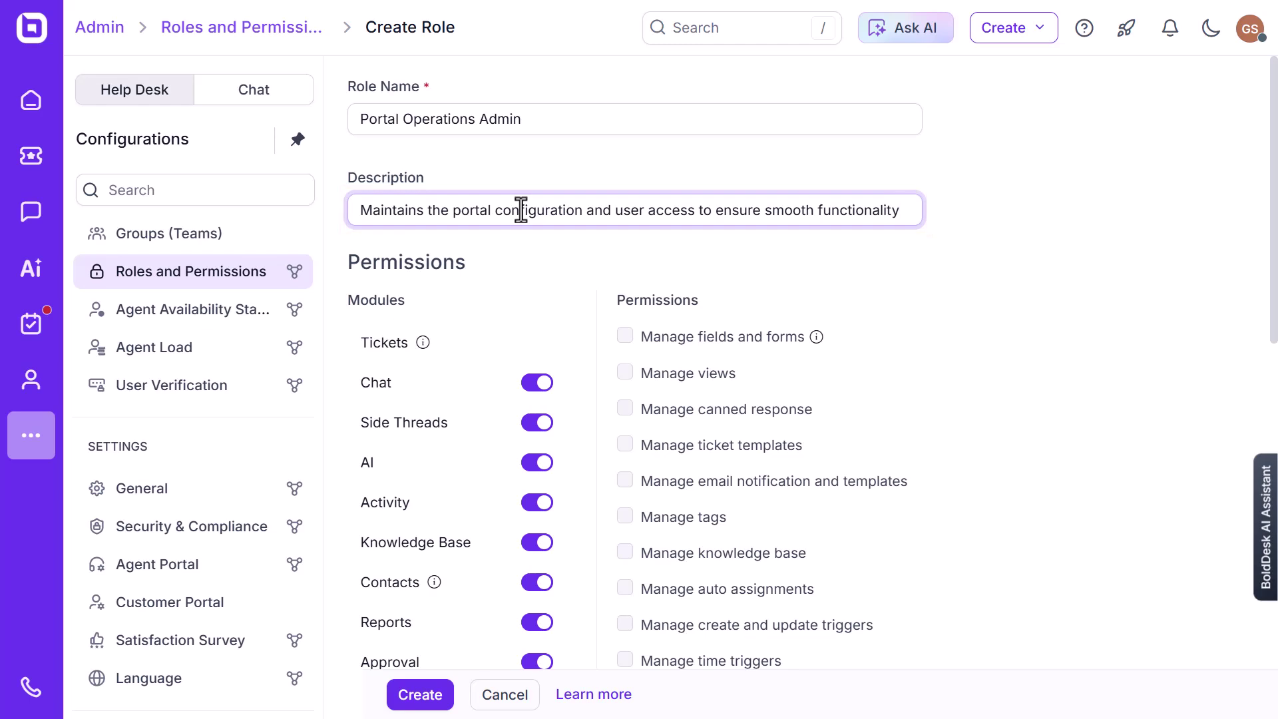
- Enable the Admin module with the Manage brands permission for the new role and create it
scroll(424, 290, "down", 6)
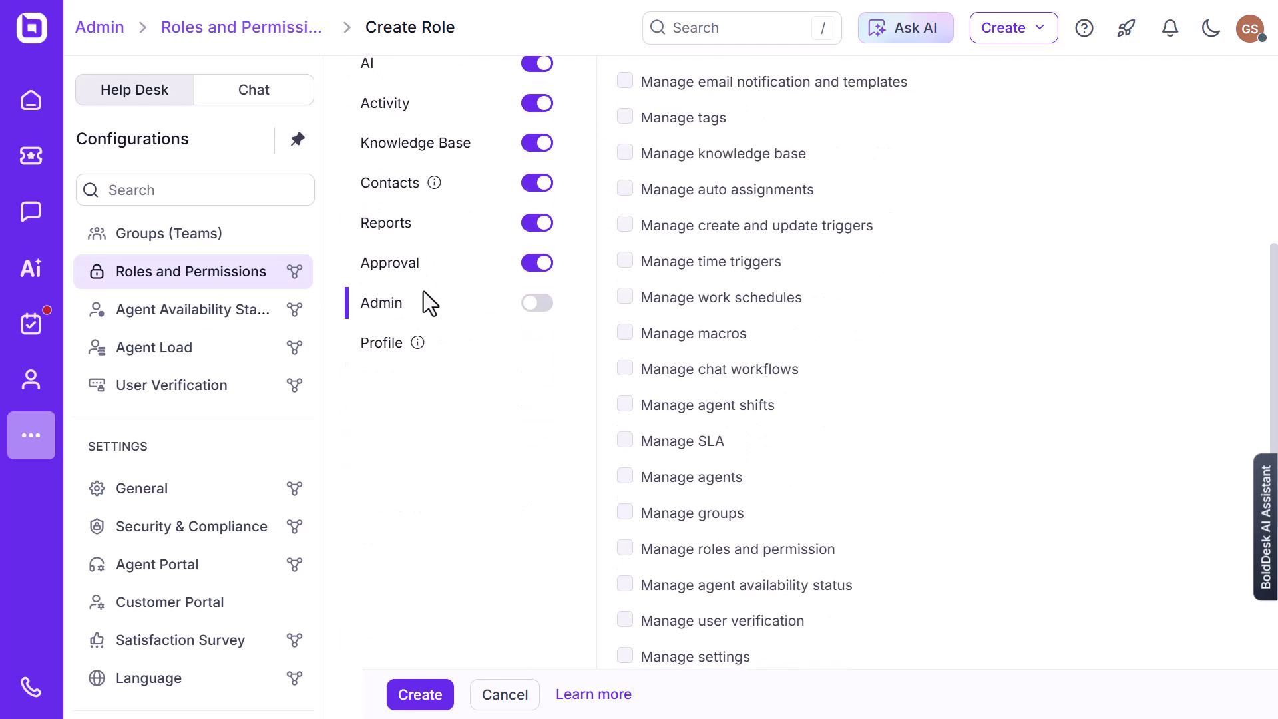
left_click(539, 305)
scroll(639, 321, "down", 4)
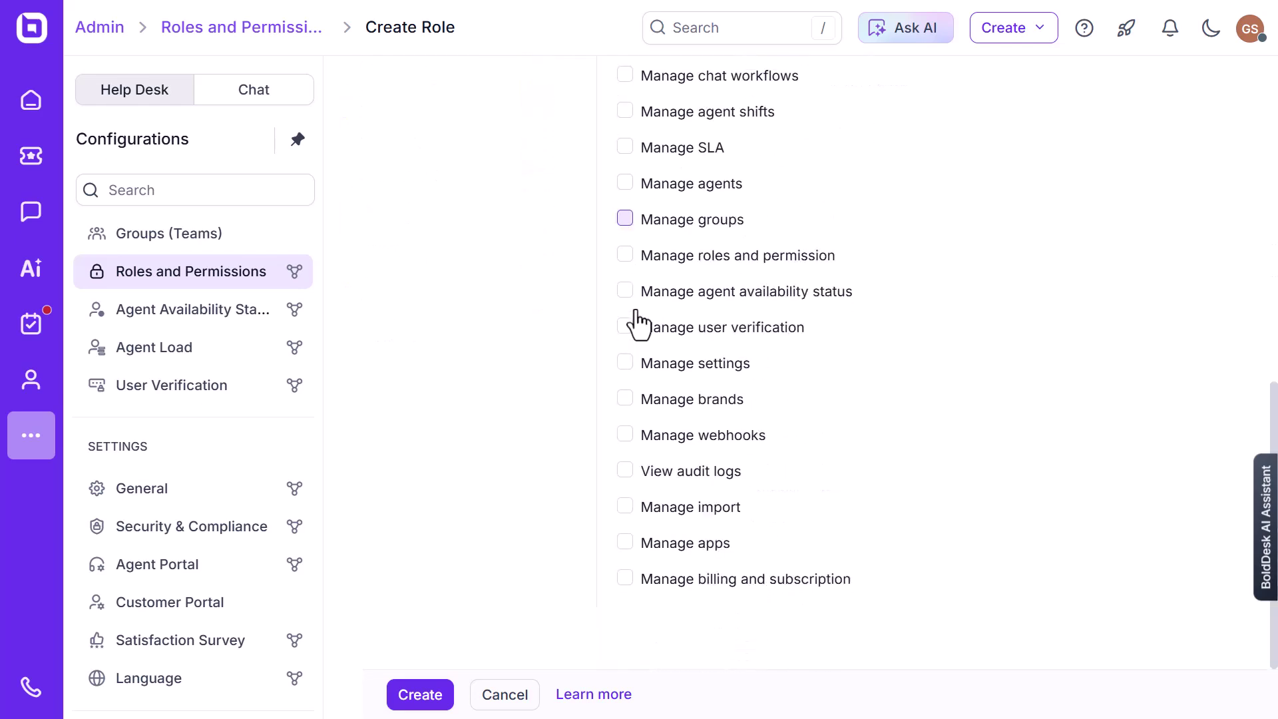
left_click(625, 399)
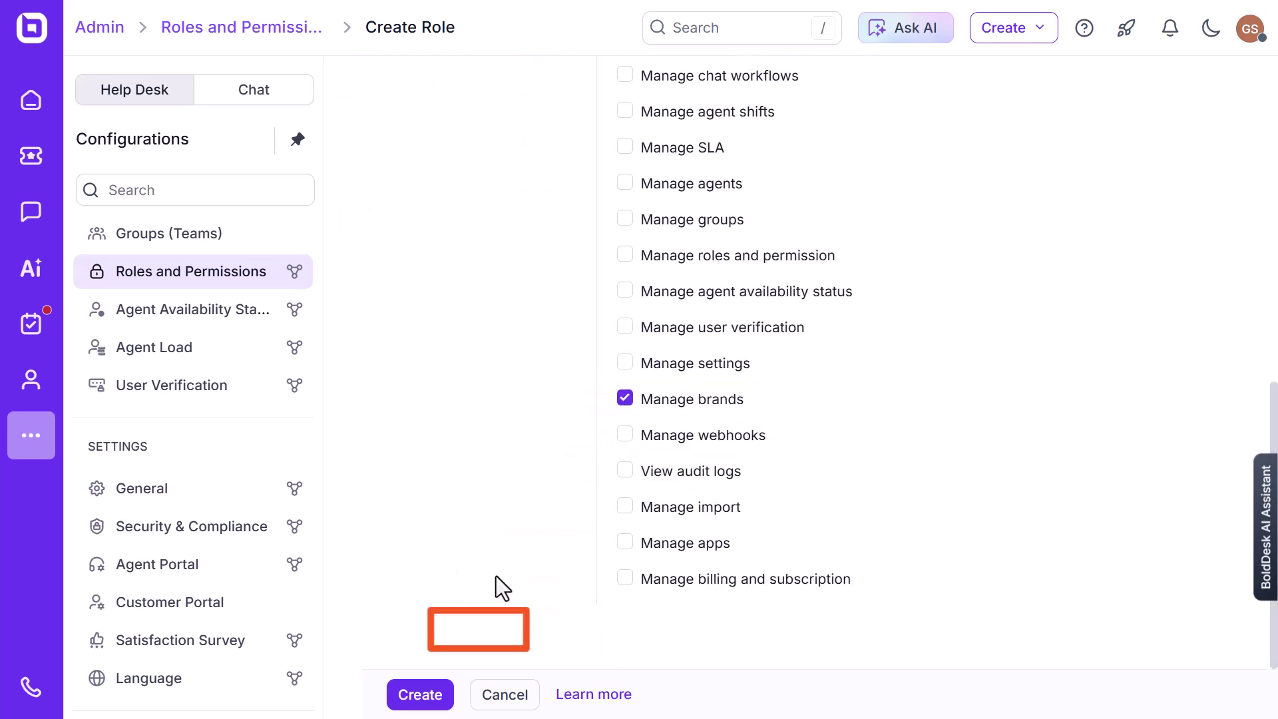
left_click(420, 694)
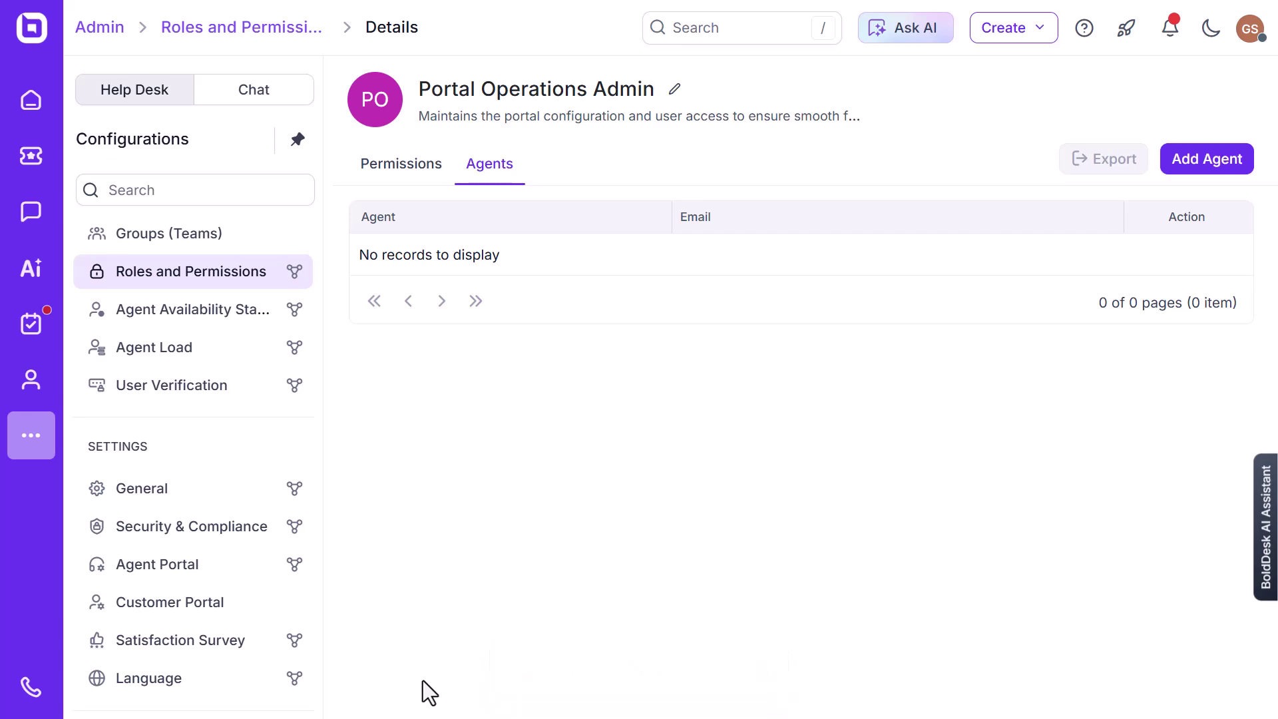
- Add the first three listed agents to the Portal Operations Admin role and save the assignment
left_click(1207, 163)
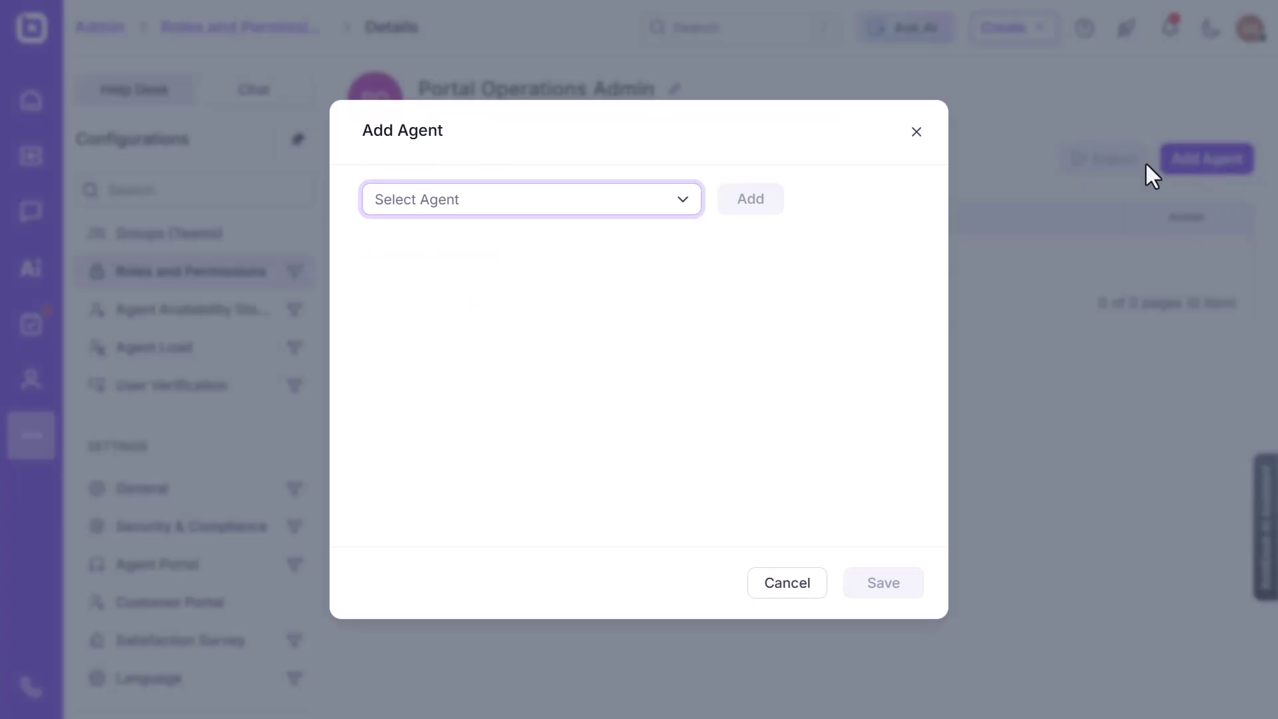
left_click(683, 199)
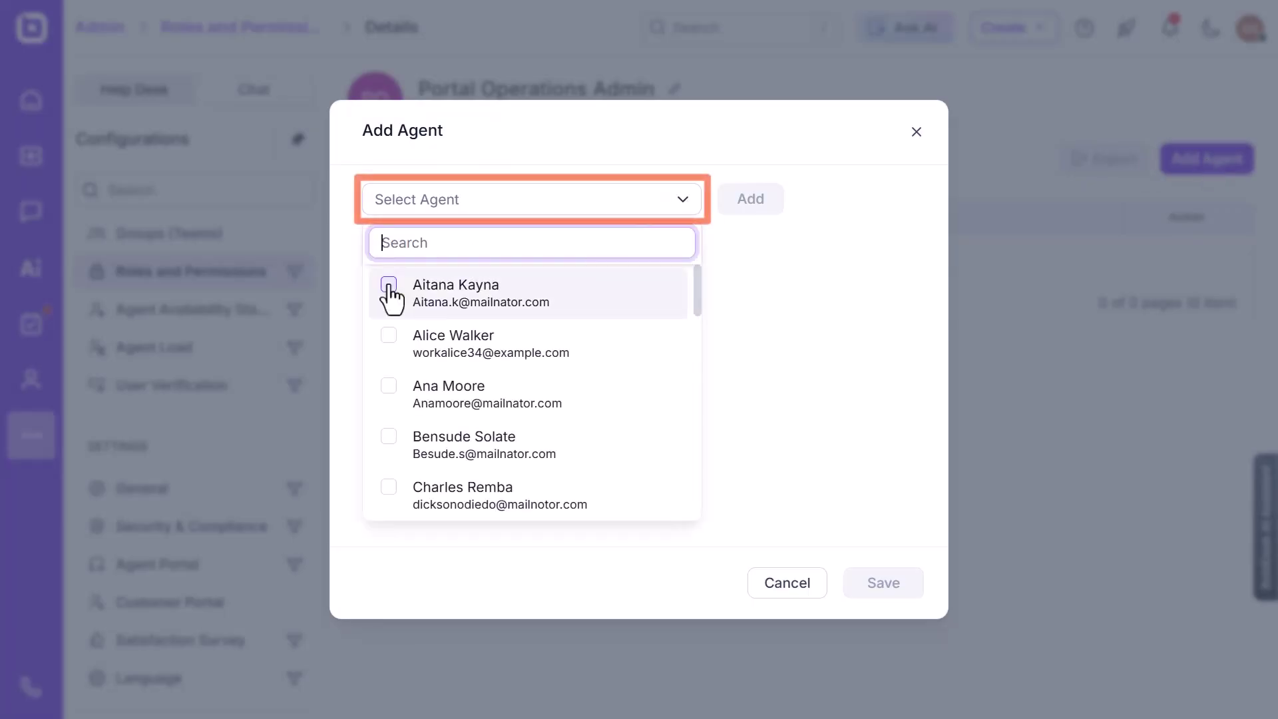
left_click(389, 286)
left_click(389, 335)
left_click(389, 386)
left_click(751, 199)
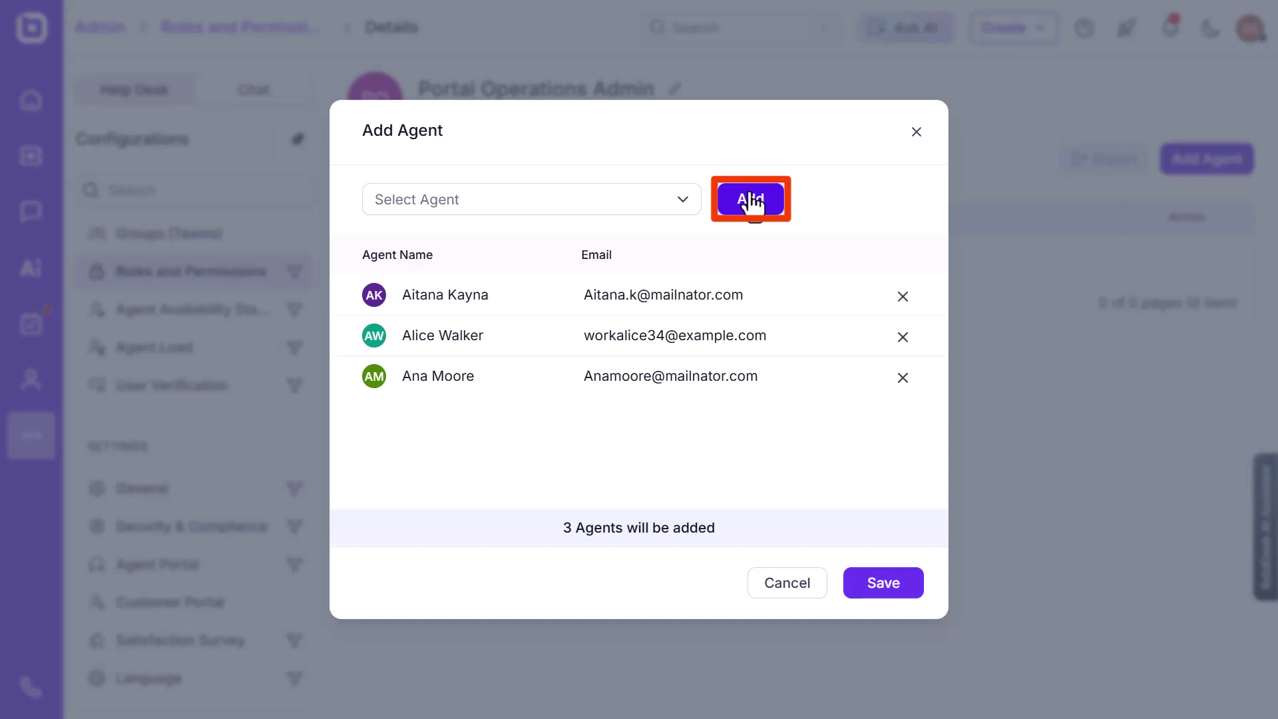
left_click(862, 582)
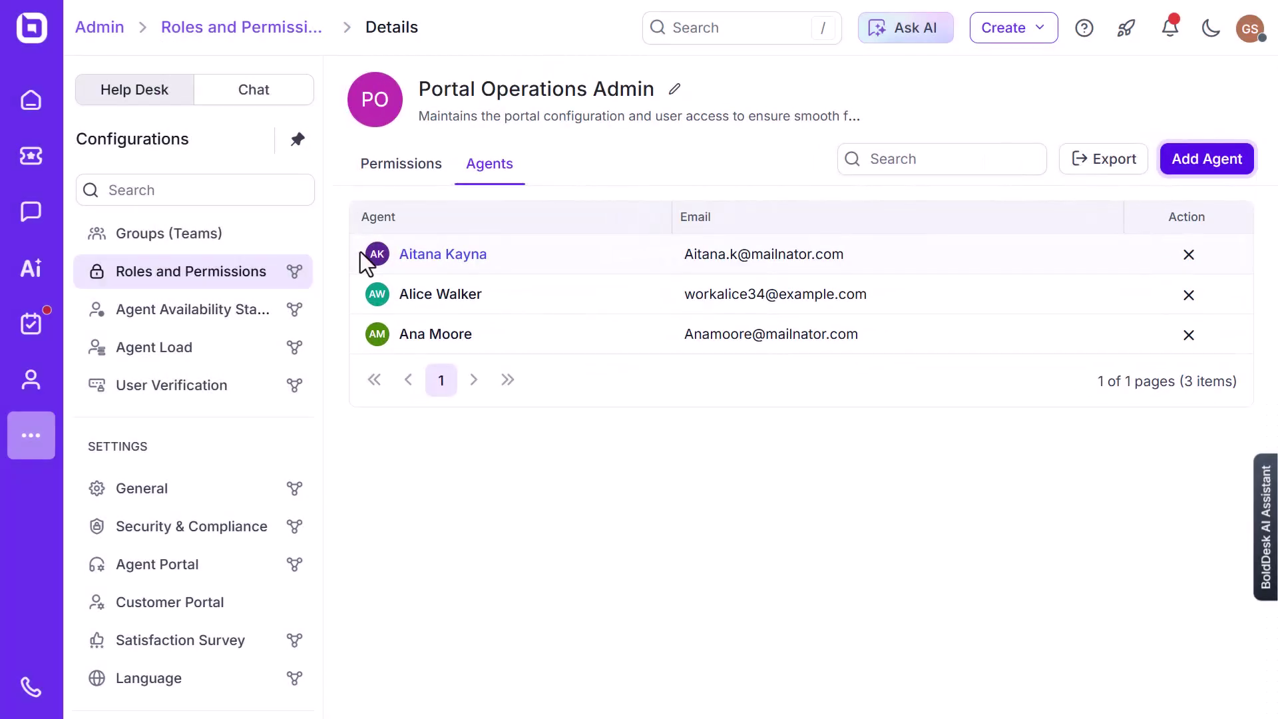
- Return to the Admin Center and open the Brands settings
left_click(99, 27)
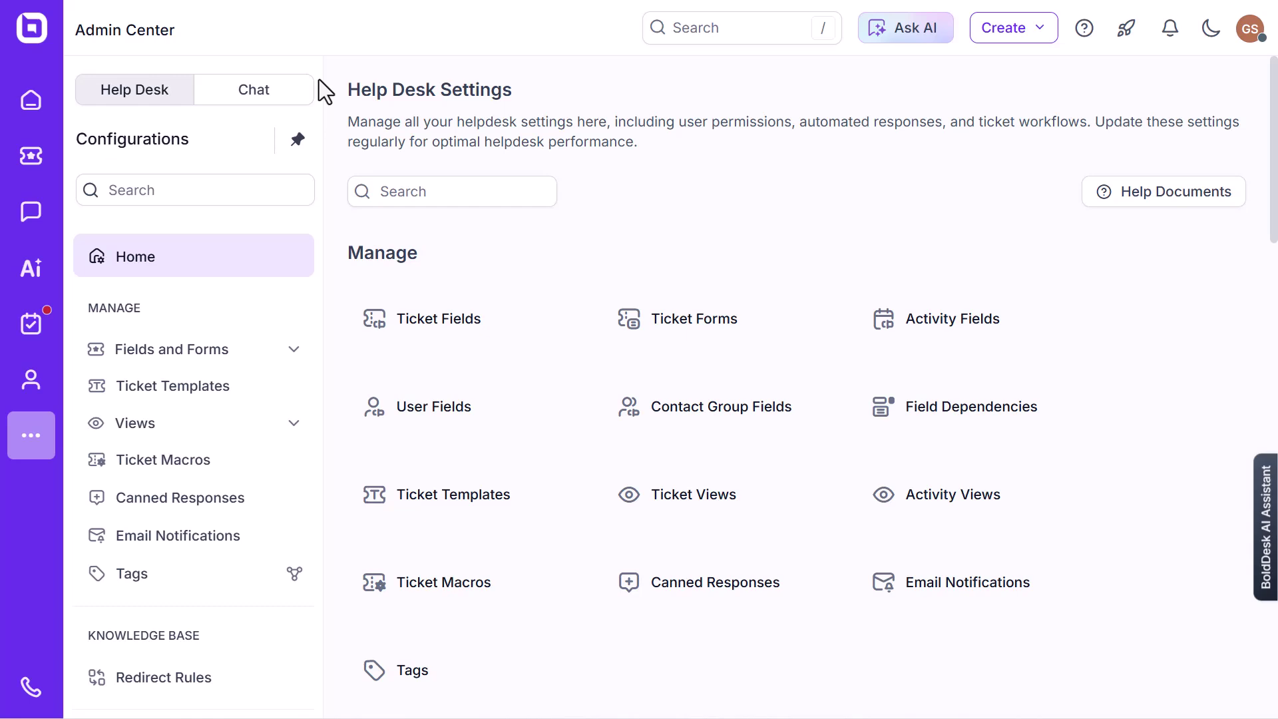
scroll(310, 337, "down", 10)
scroll(310, 337, "down", 3)
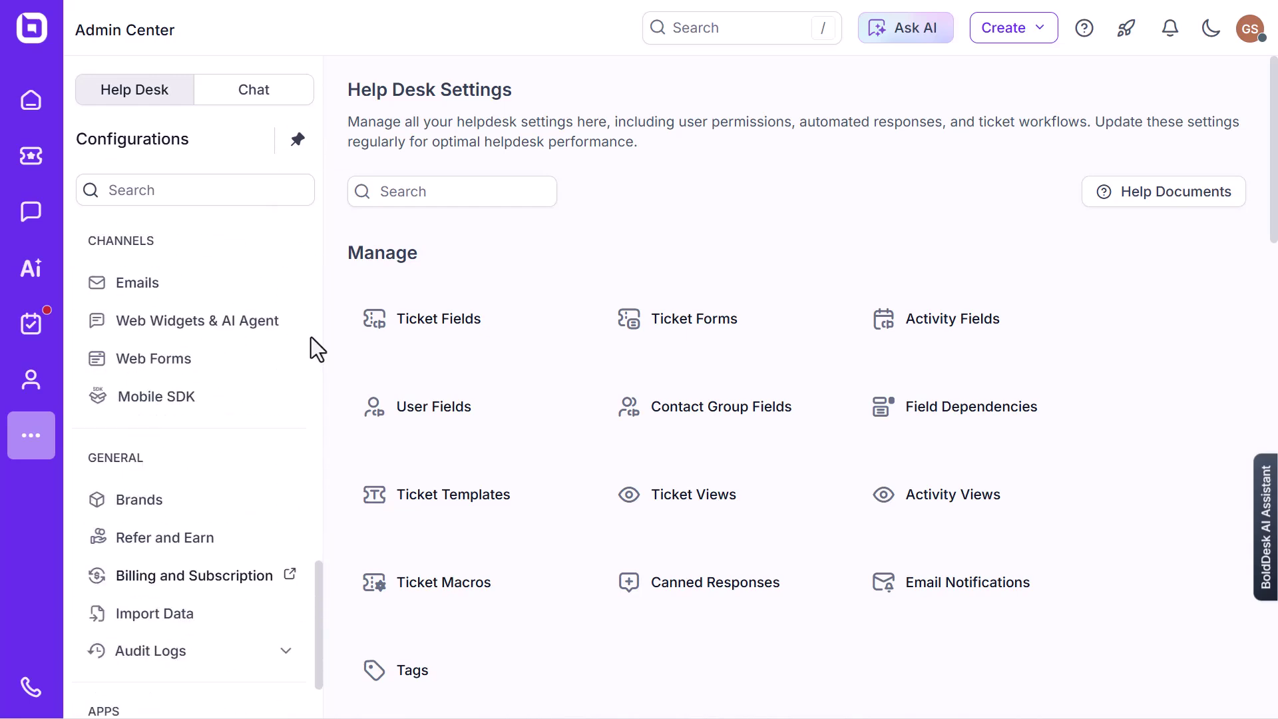
left_click(157, 516)
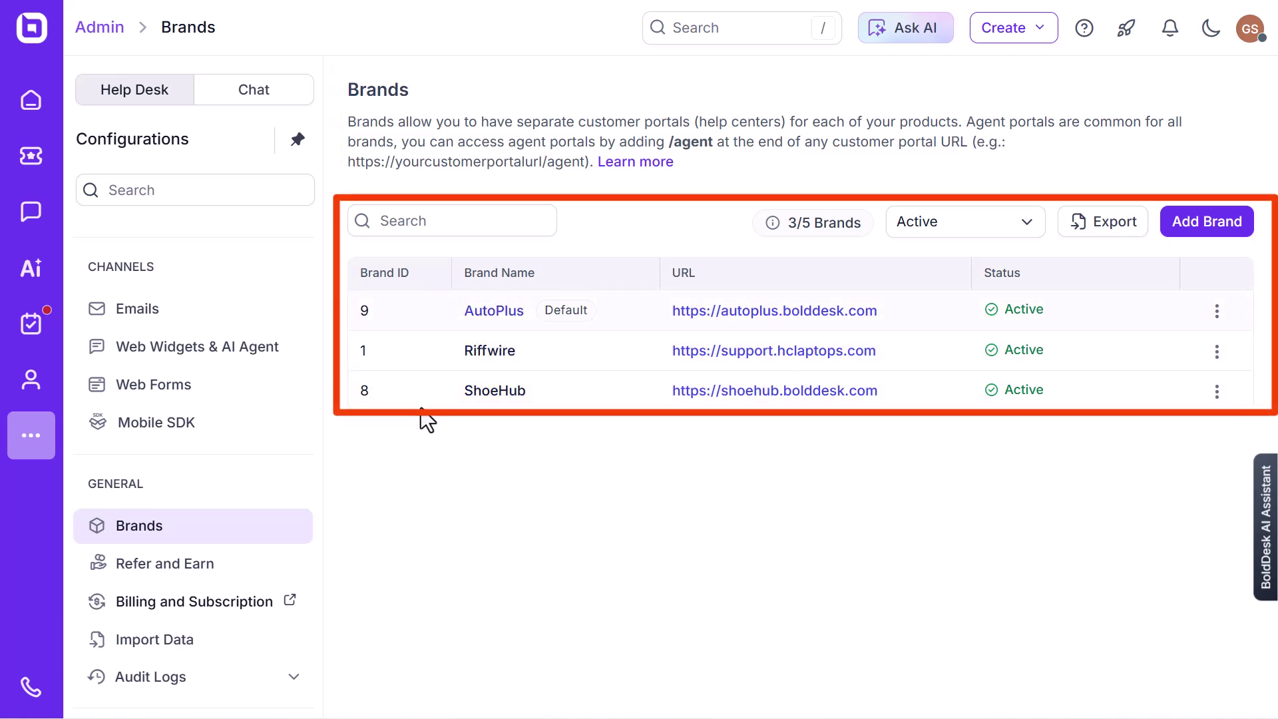
- Add a brand named M $ P Gadgets with the subdomain mpgadgets
left_click(1177, 230)
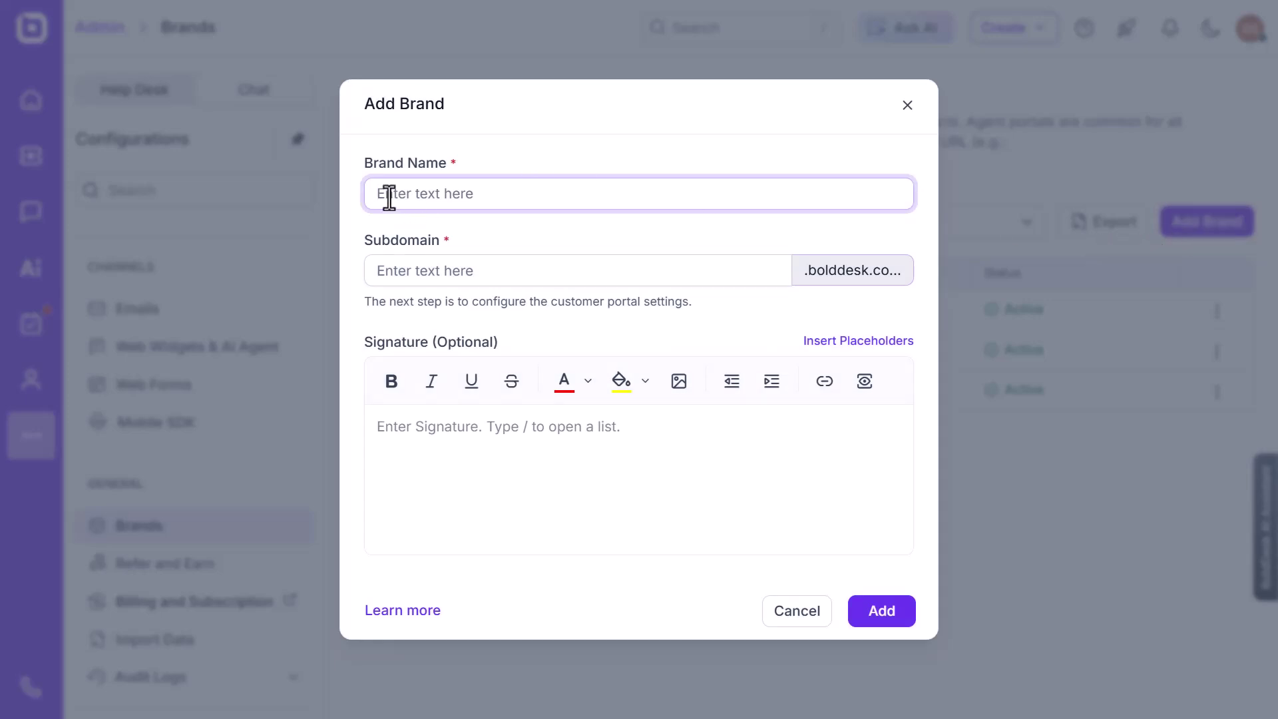
type("M $ P Gadgets")
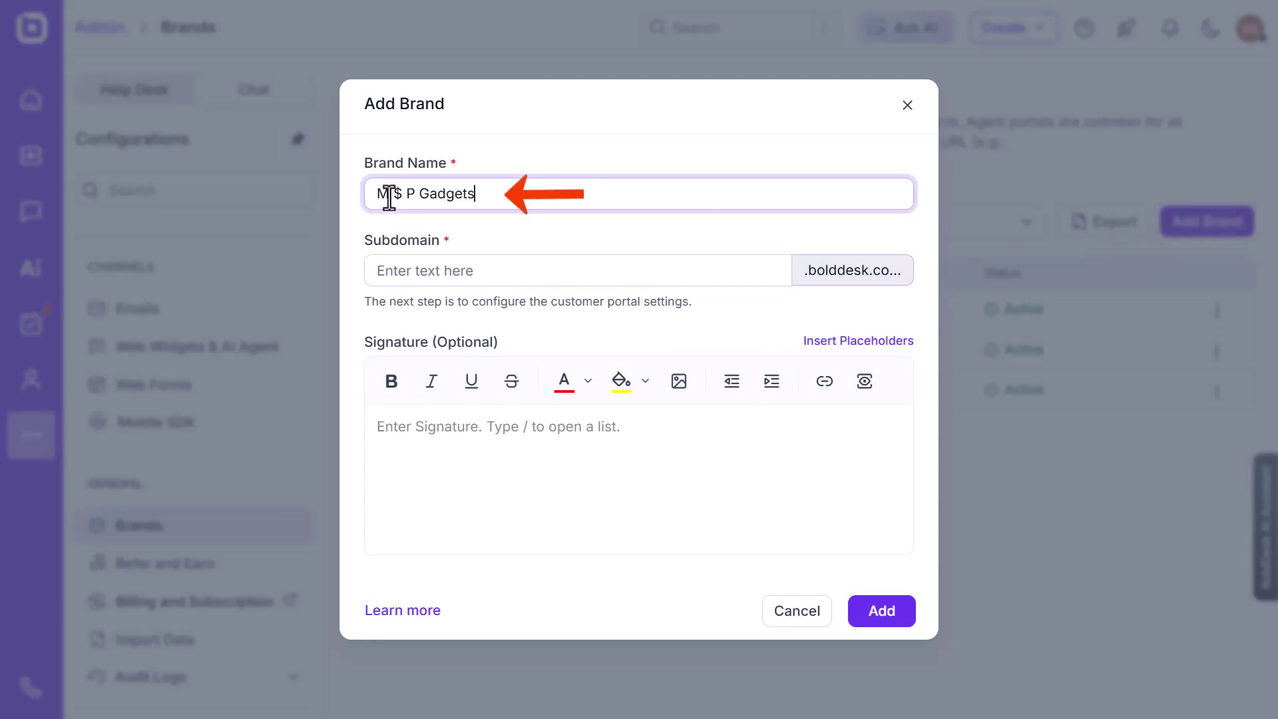
left_click(389, 268)
type("mpgadget")
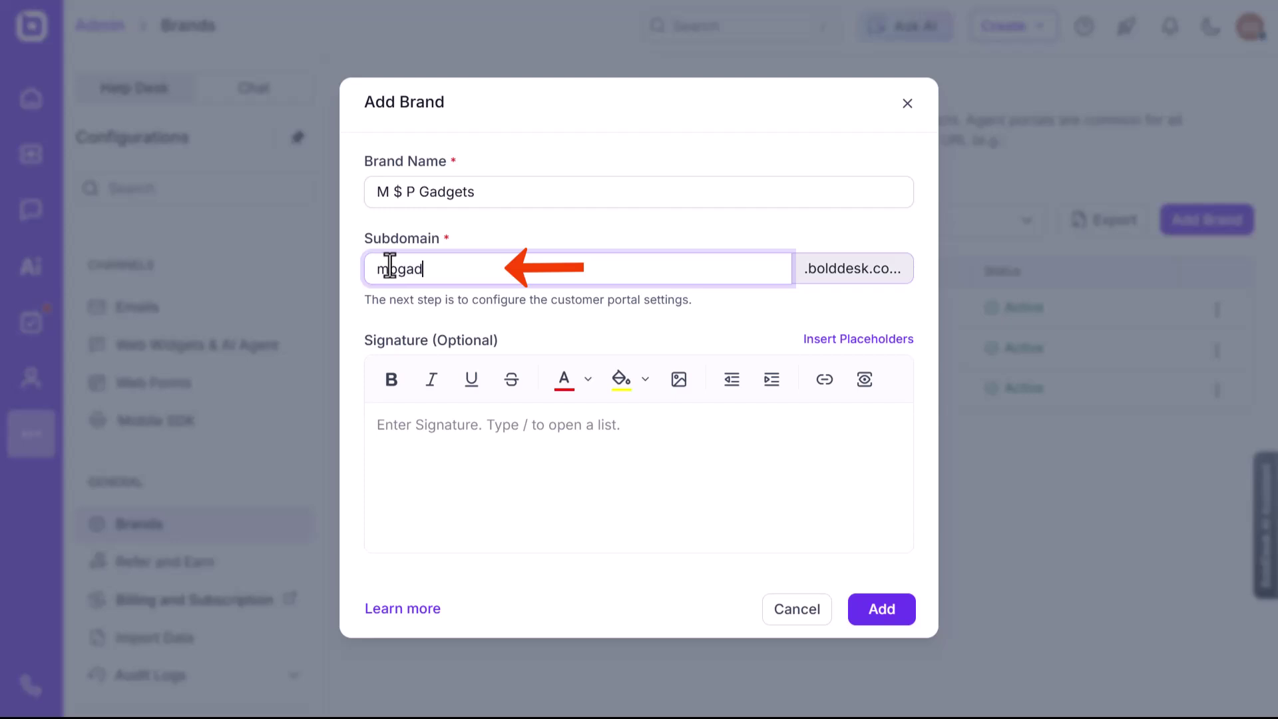
type("s")
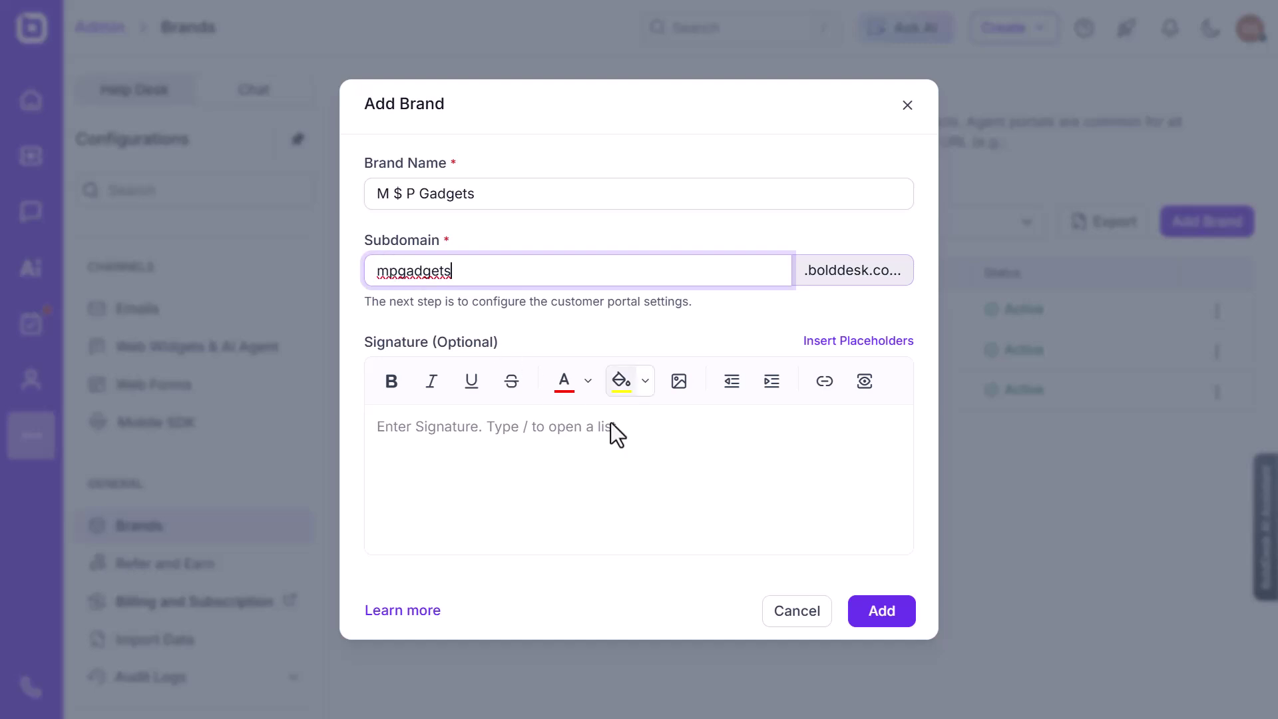
left_click(883, 612)
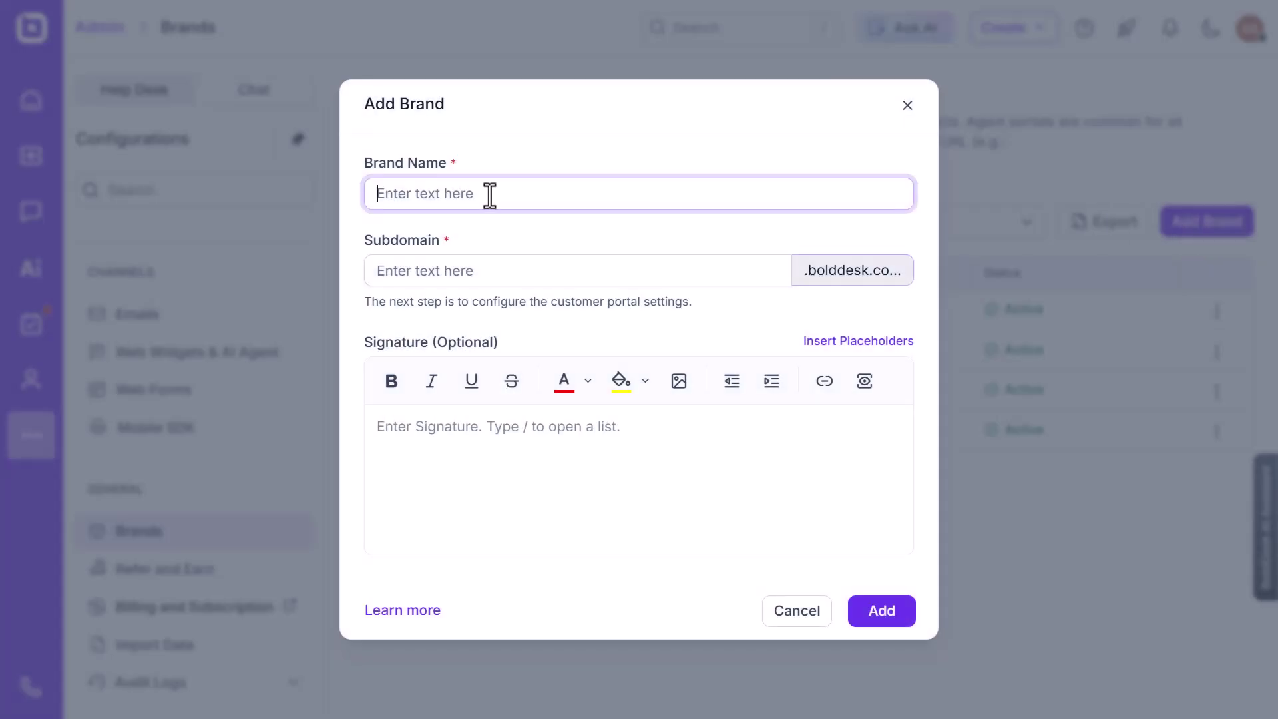
- Add another brand named M $ P Laptops with the subdomain mplaptopsupport
type("M ")
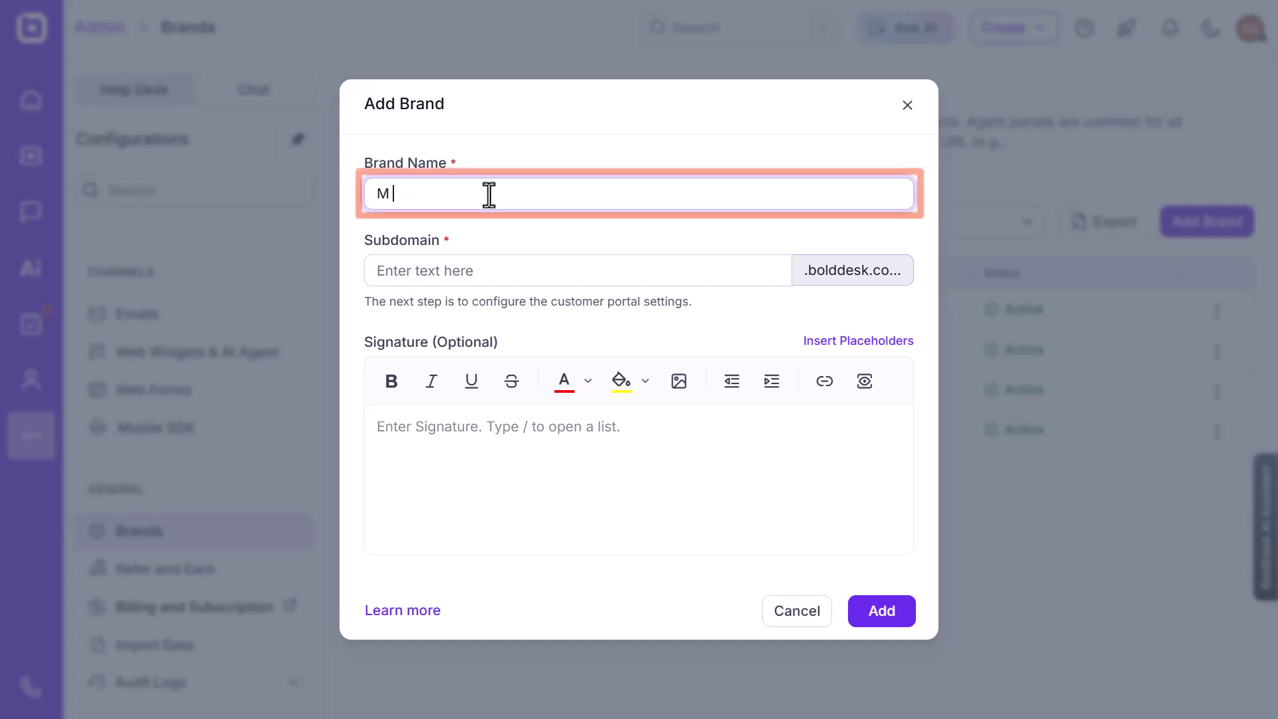
type("$ P Laptops")
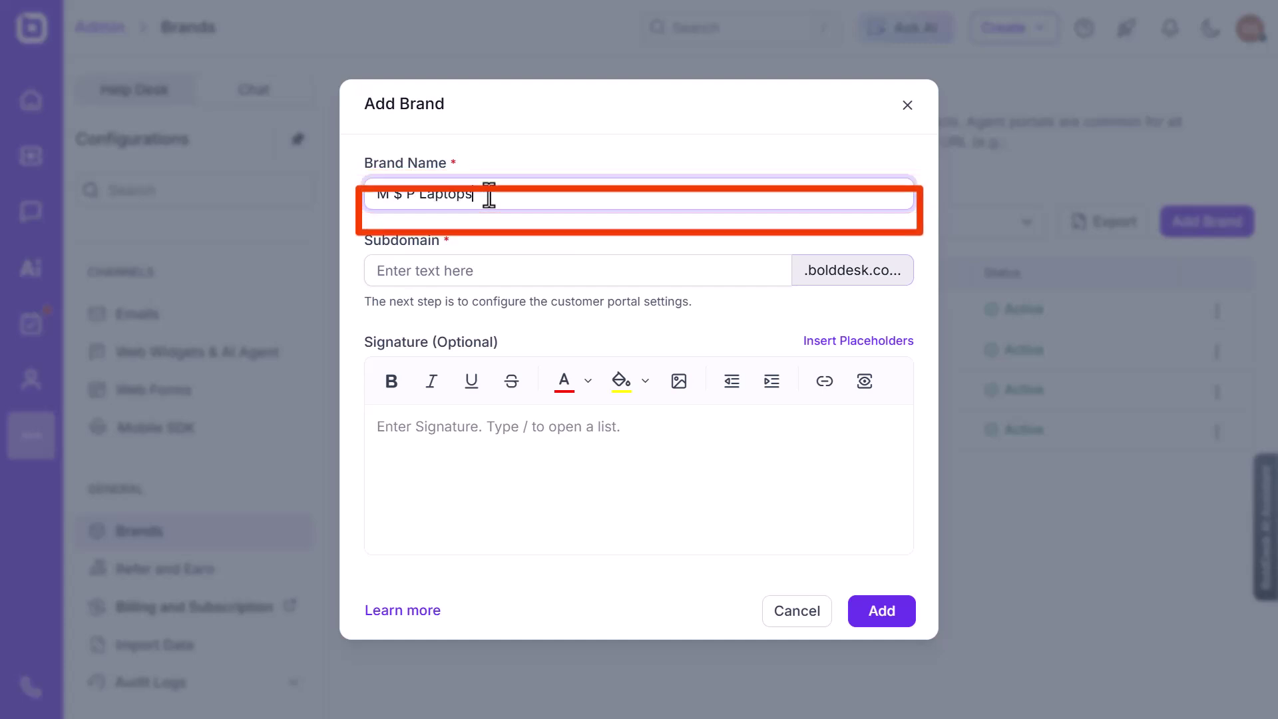
left_click(428, 277)
type("mplaptopsupport")
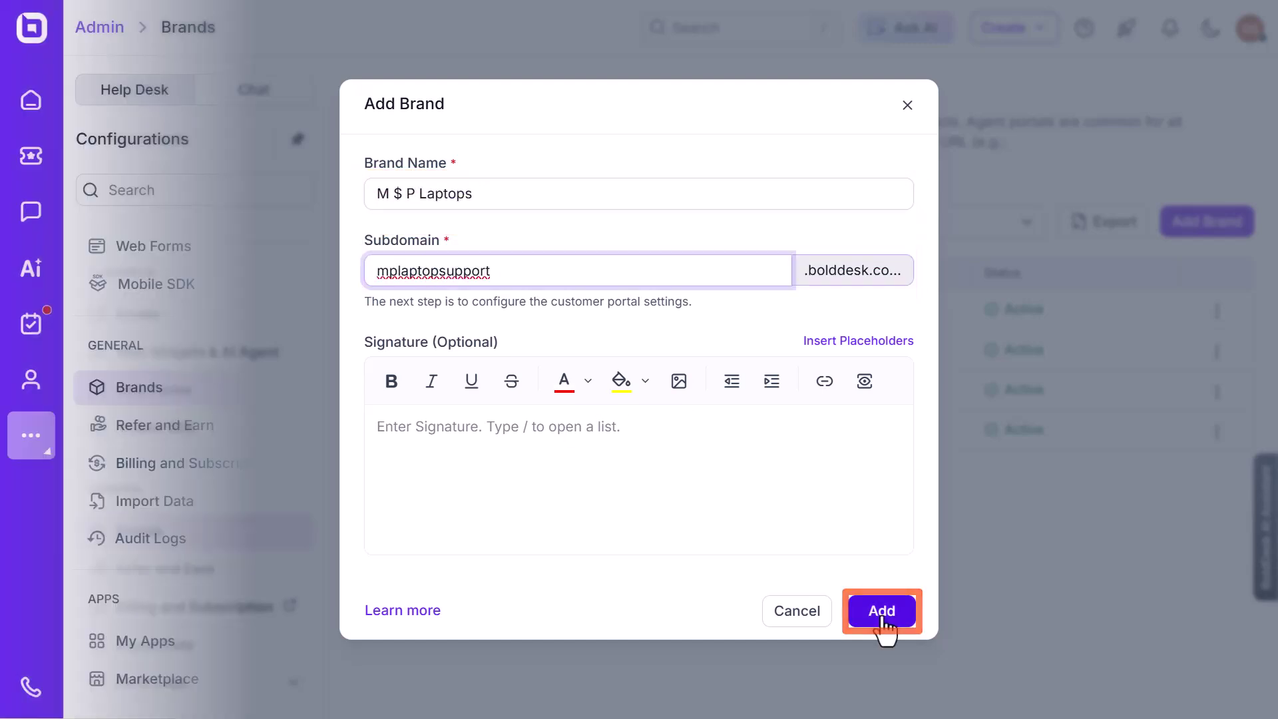
left_click(881, 616)
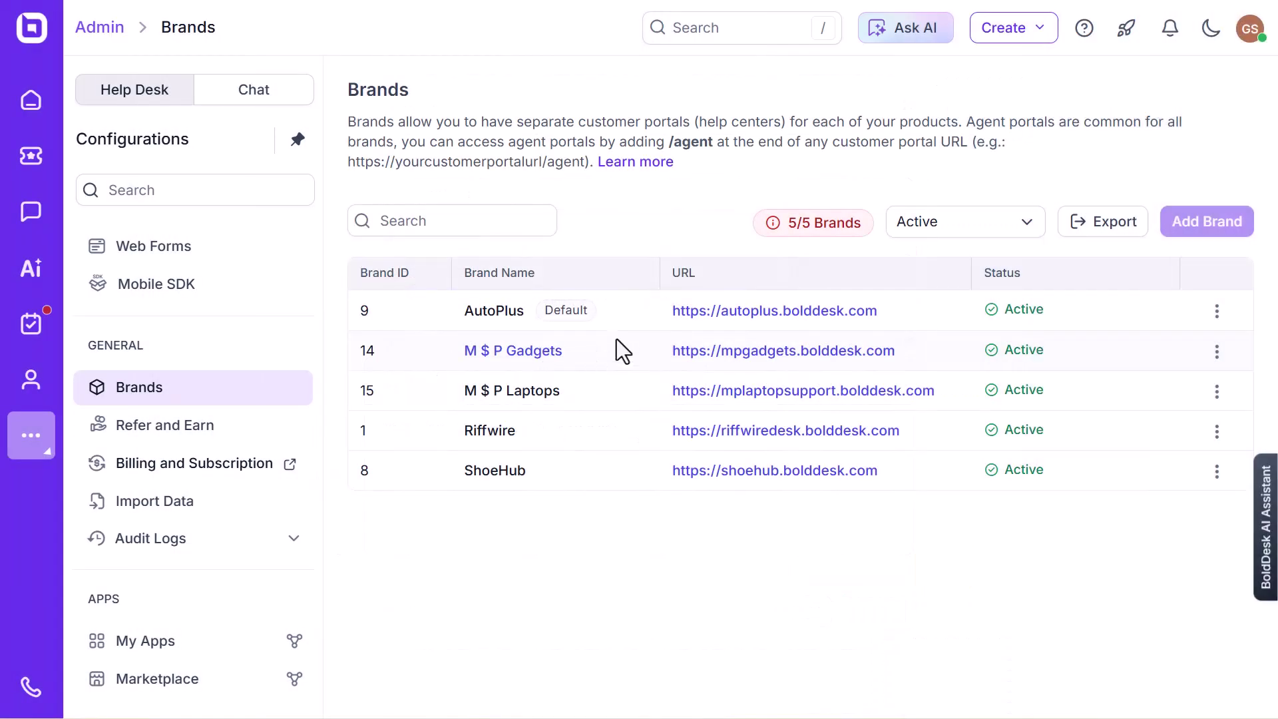
- Visit the customer portal URLs of the M $ P Gadgets and M $ P Laptops brands
left_click(726, 353)
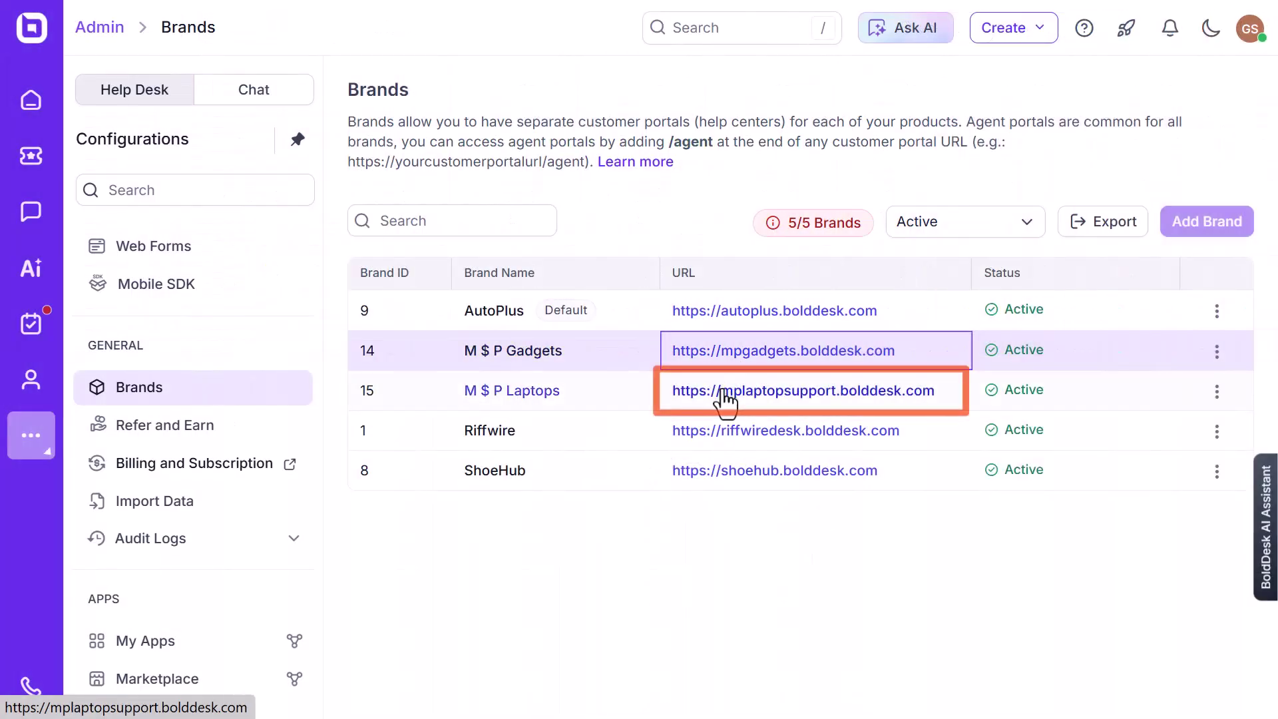
left_click(723, 390)
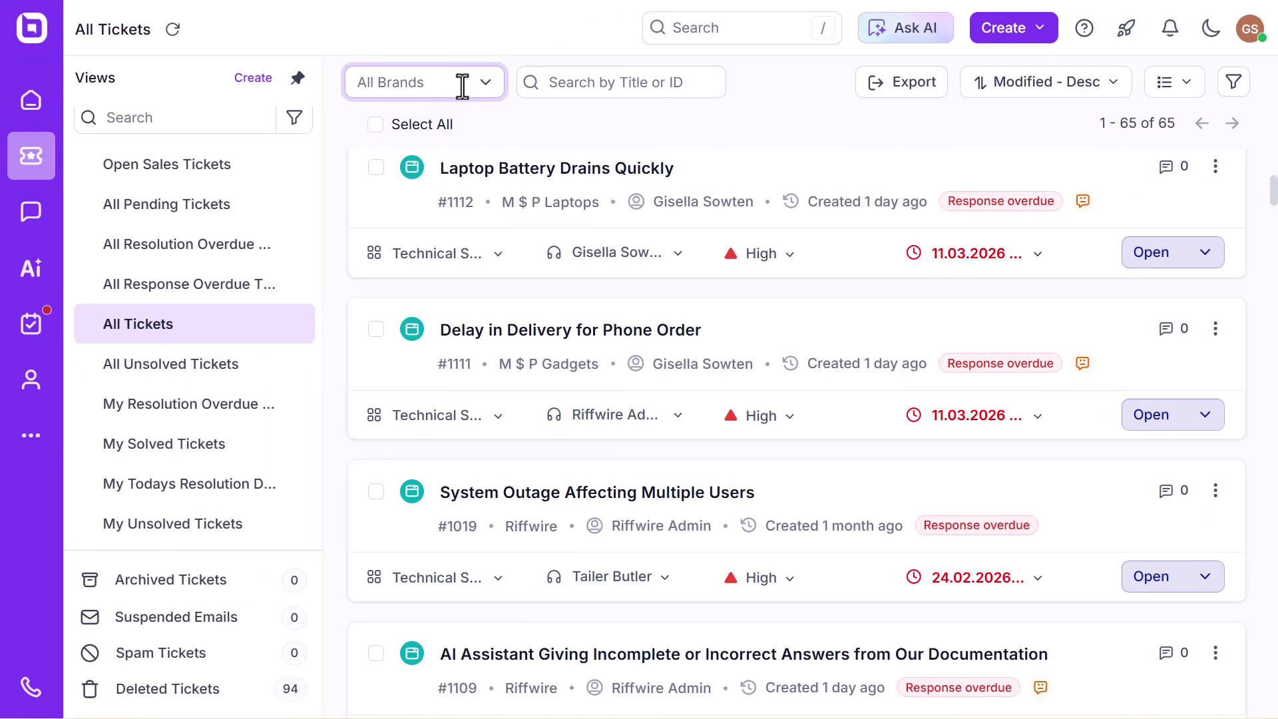
- View the brands offered in the All Tickets brand filter and close the list without choosing one
left_click(485, 85)
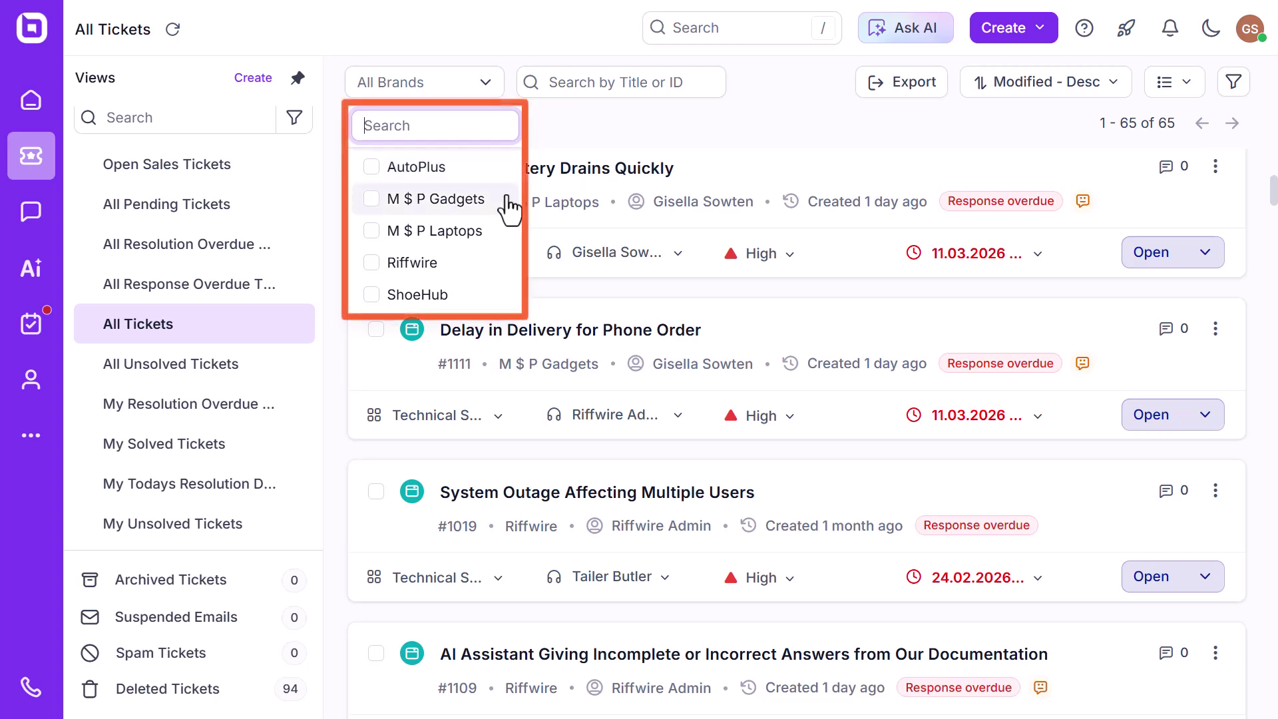
left_click(485, 85)
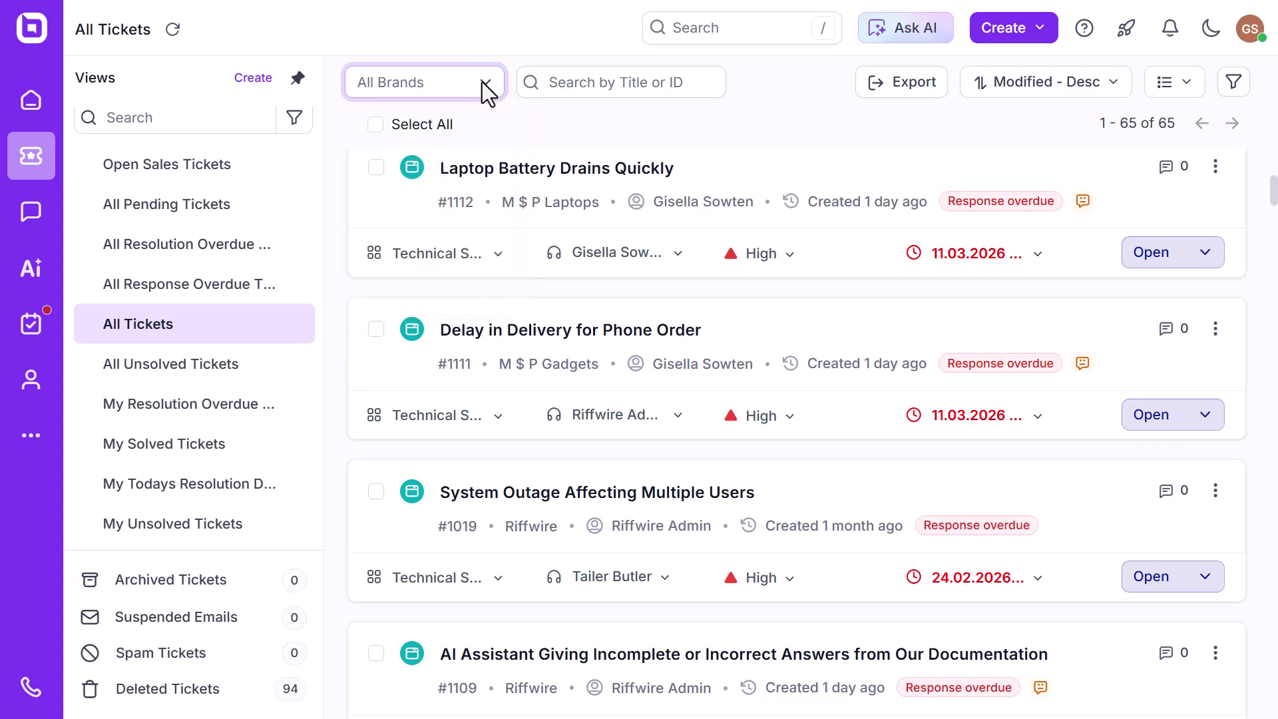
- In the profile's general settings, switch the Brand preference to Specific and view the selectable brands without choosing one
left_click(1251, 30)
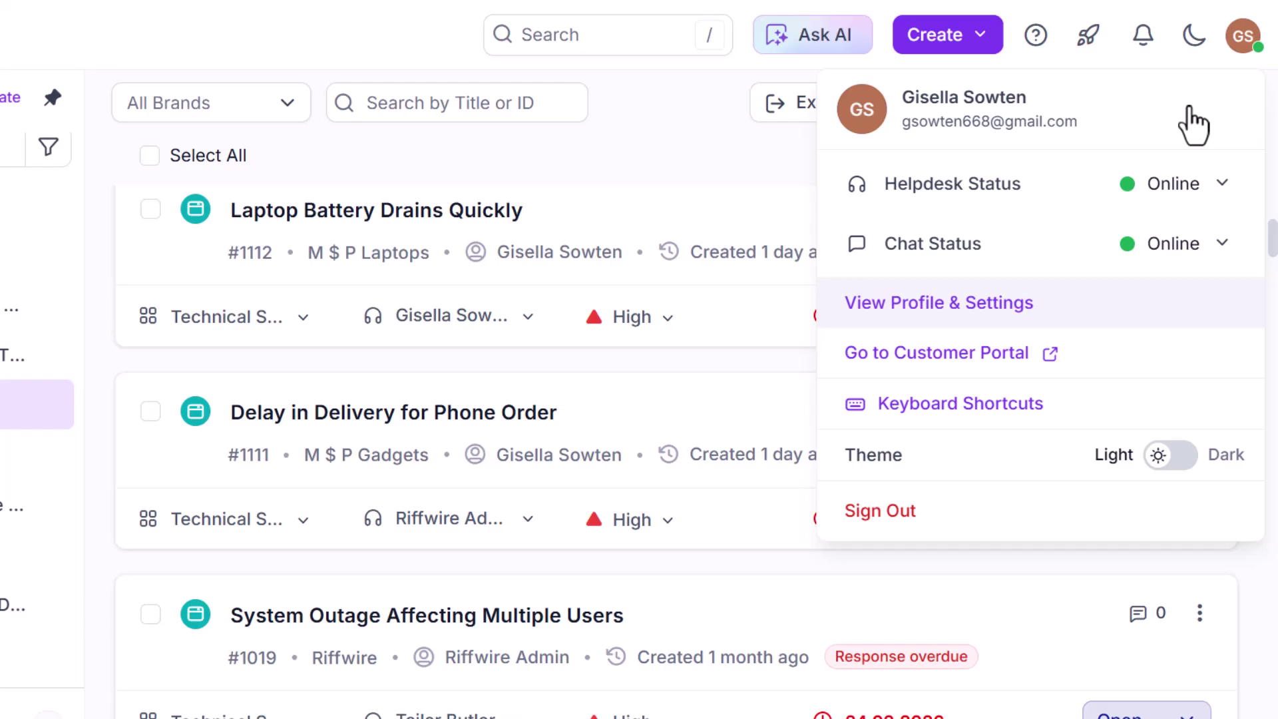
left_click(1019, 318)
scroll(1010, 322, "down", 5)
left_click(759, 353)
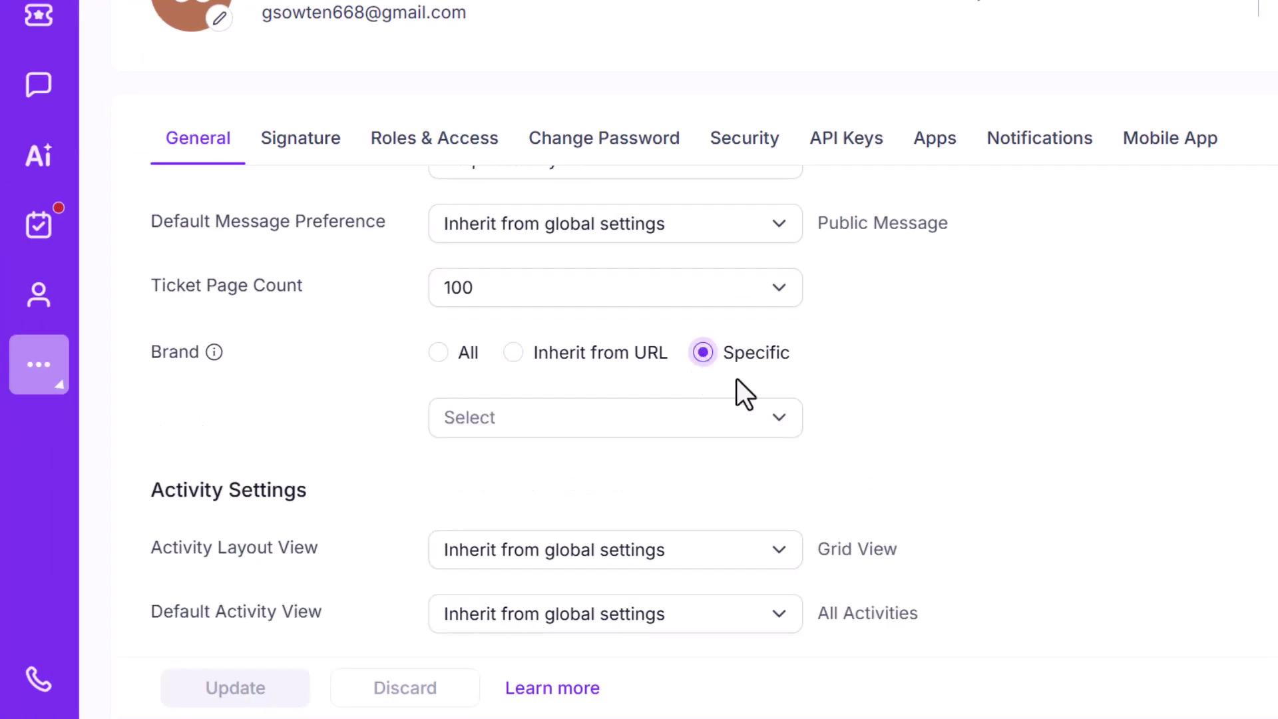
left_click(776, 416)
scroll(770, 419, "down", 2)
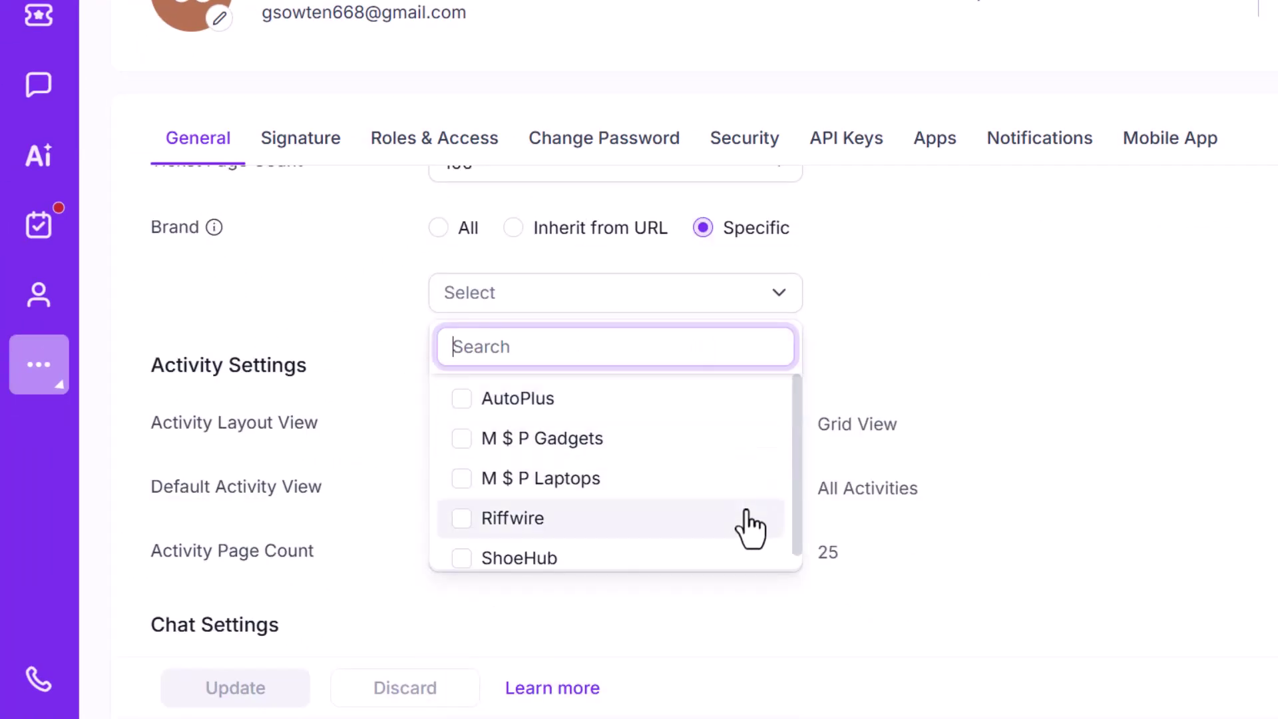
left_click(765, 306)
- Return to the Brands administration page and open the configuration of the M $ P Gadgets brand
left_click(48, 42)
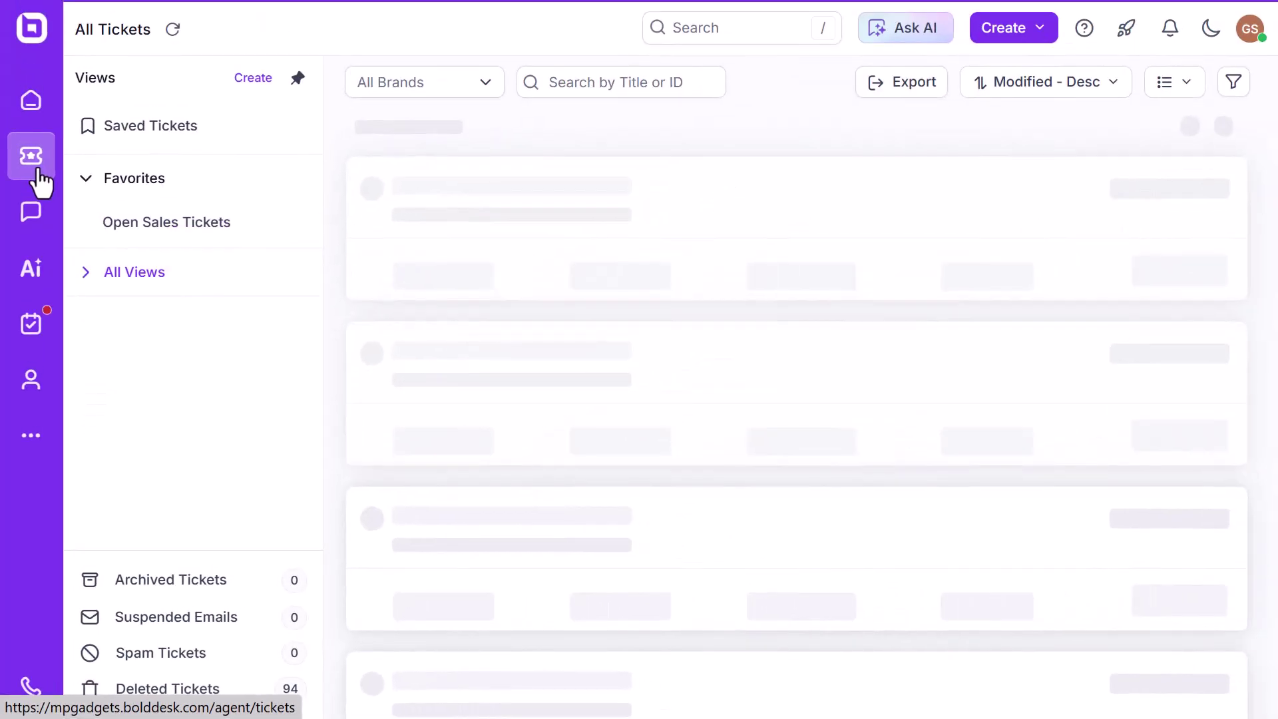
left_click(39, 365)
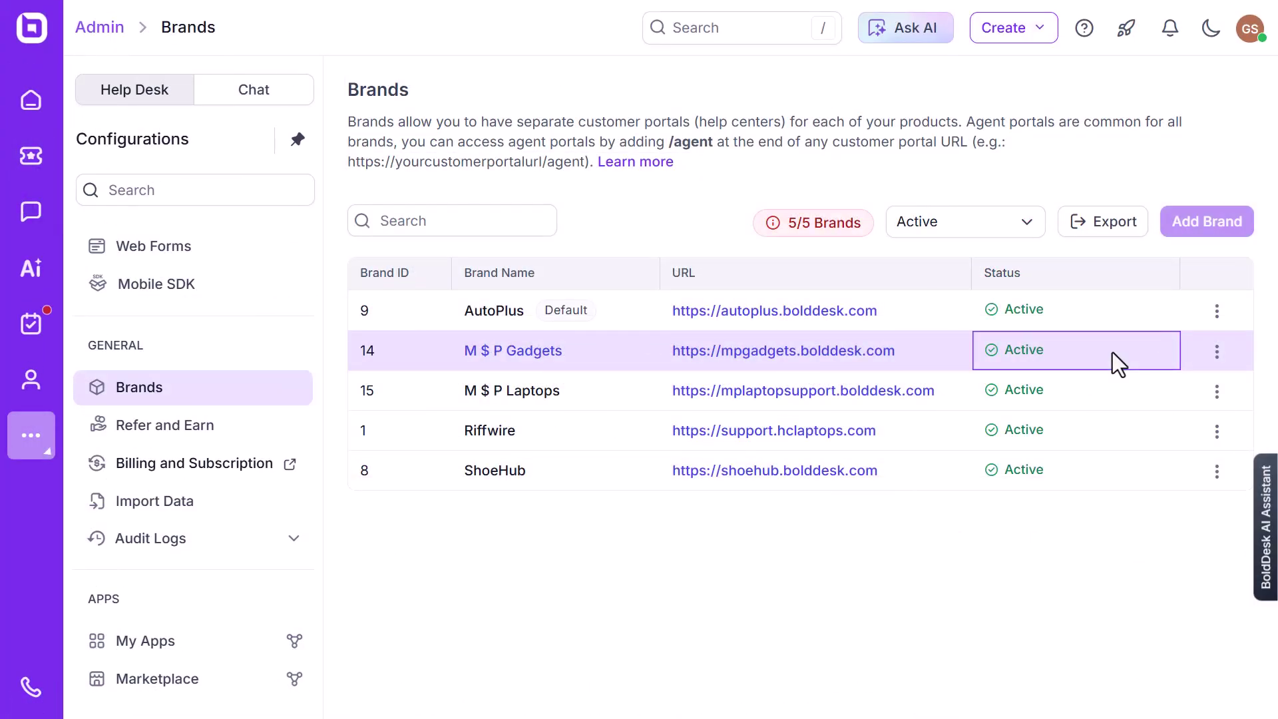
left_click(1217, 351)
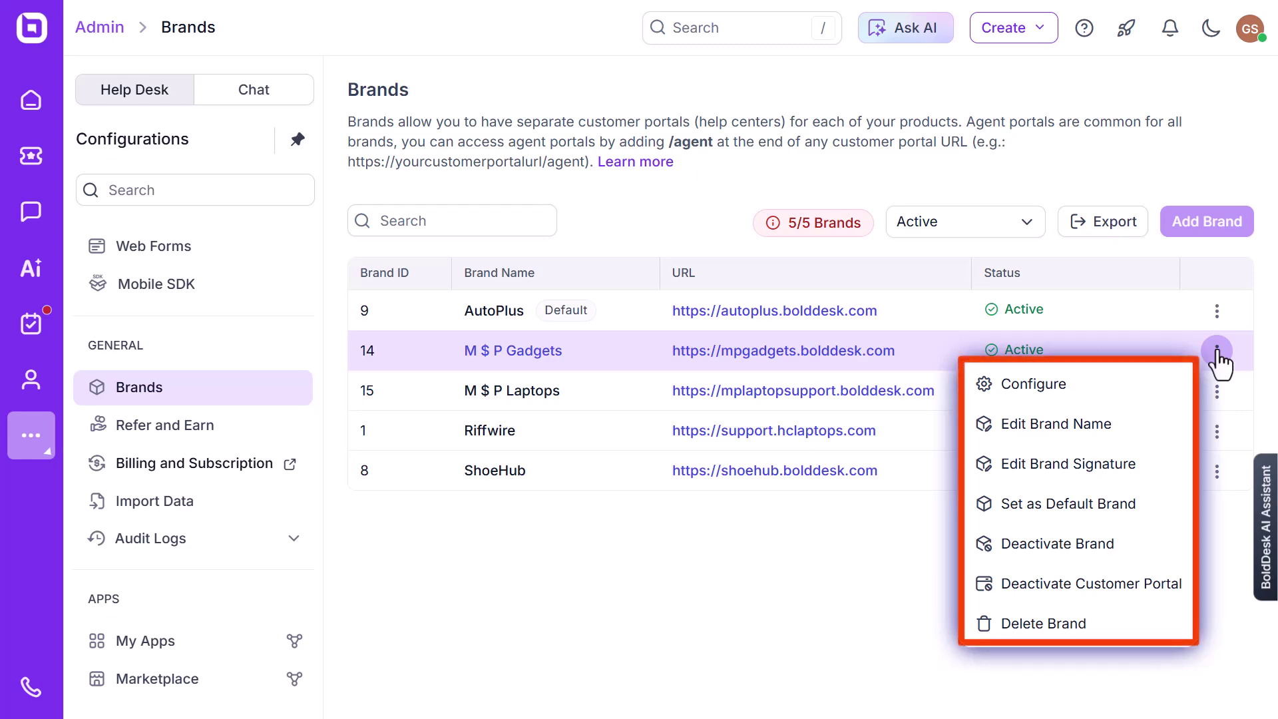
left_click(1039, 384)
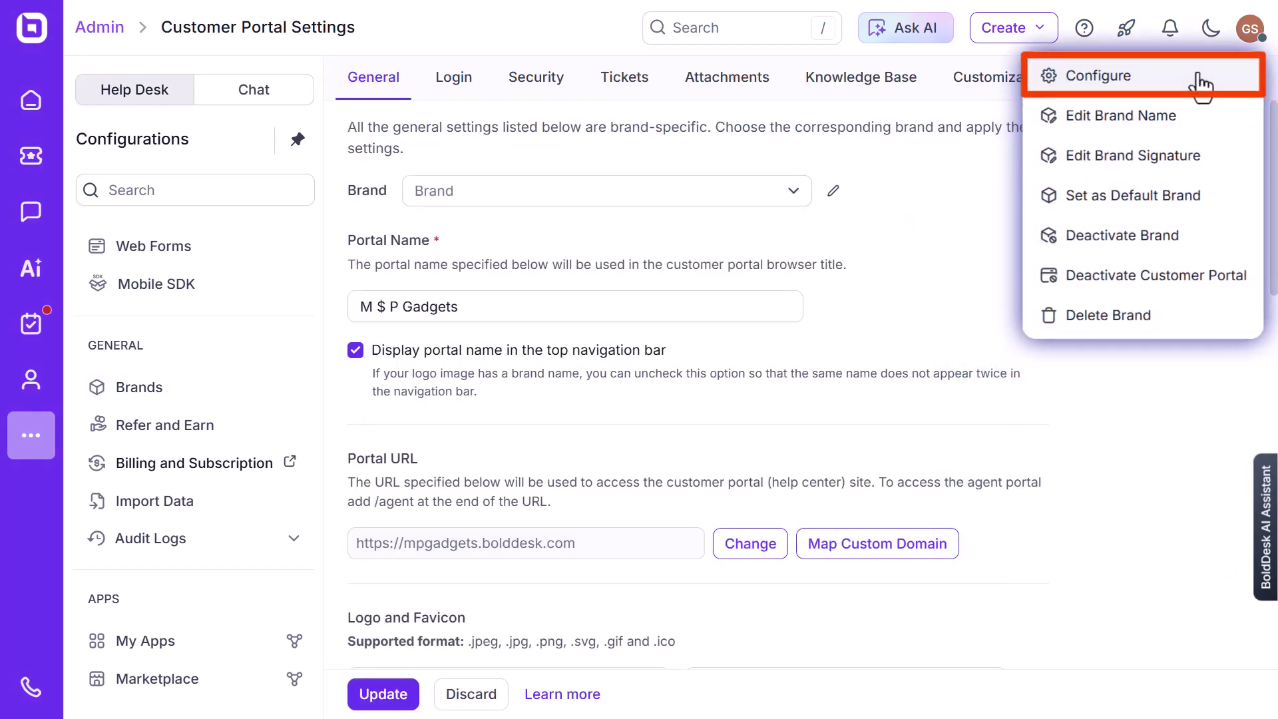
- Examine the General, Login and Tickets settings of the M $ P Gadgets customer portal
scroll(380, 200, "down", 5)
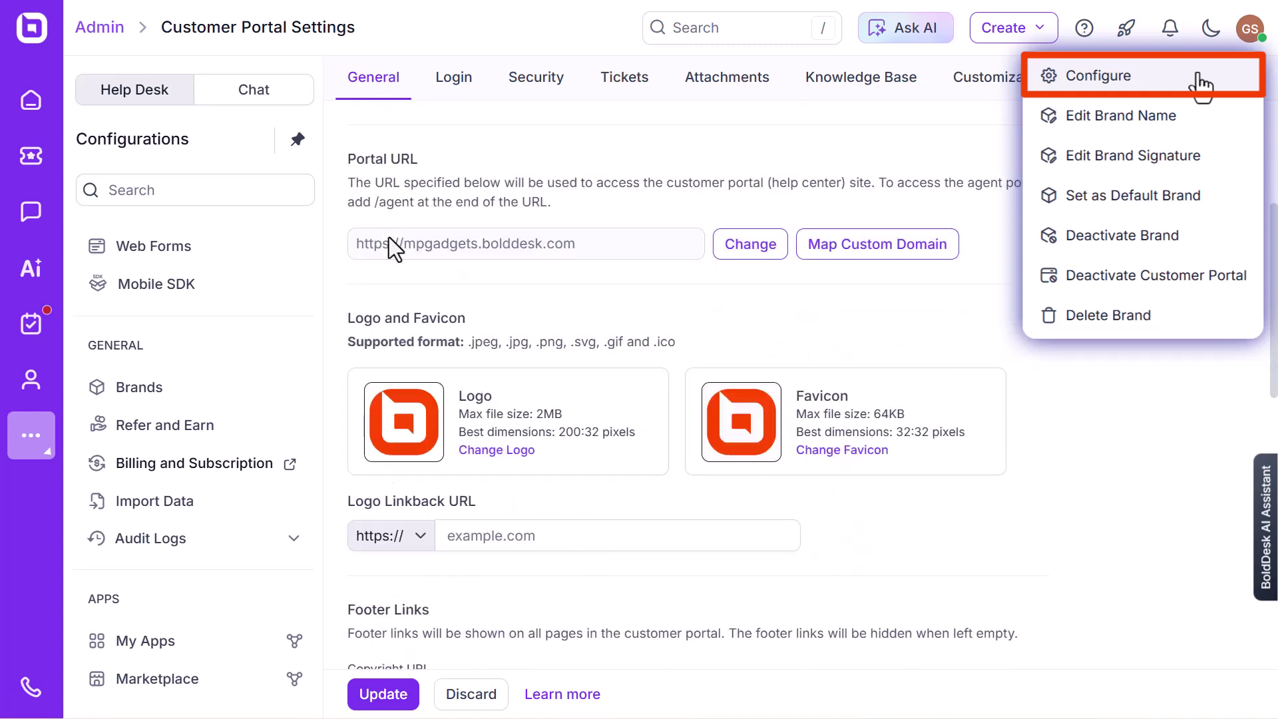
left_click(877, 144)
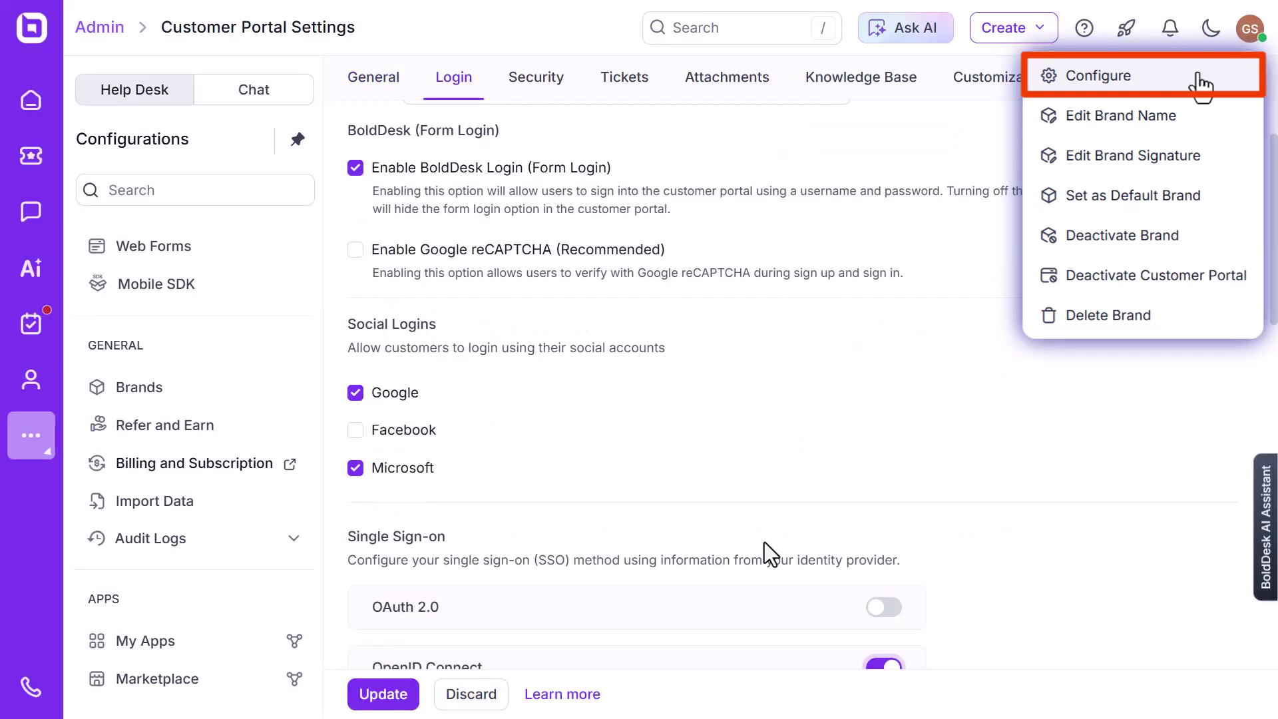
scroll(764, 542, "down", 10)
left_click(621, 78)
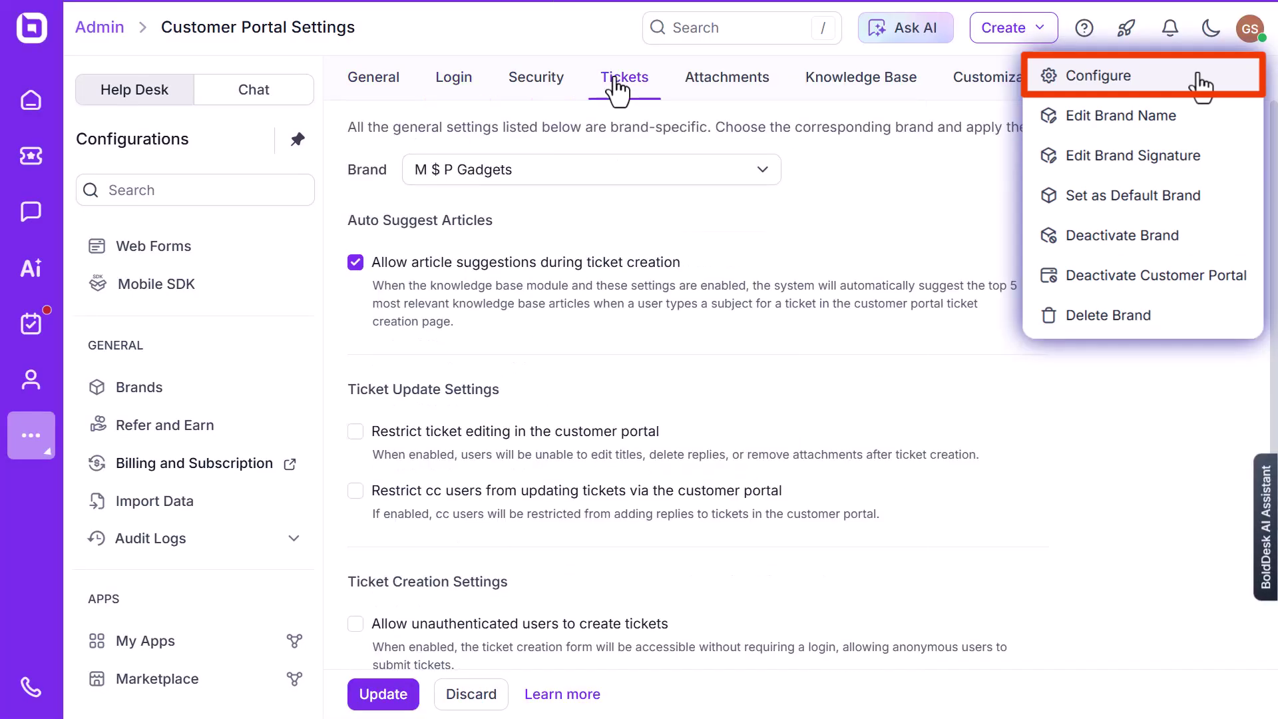
scroll(625, 307, "down", 3)
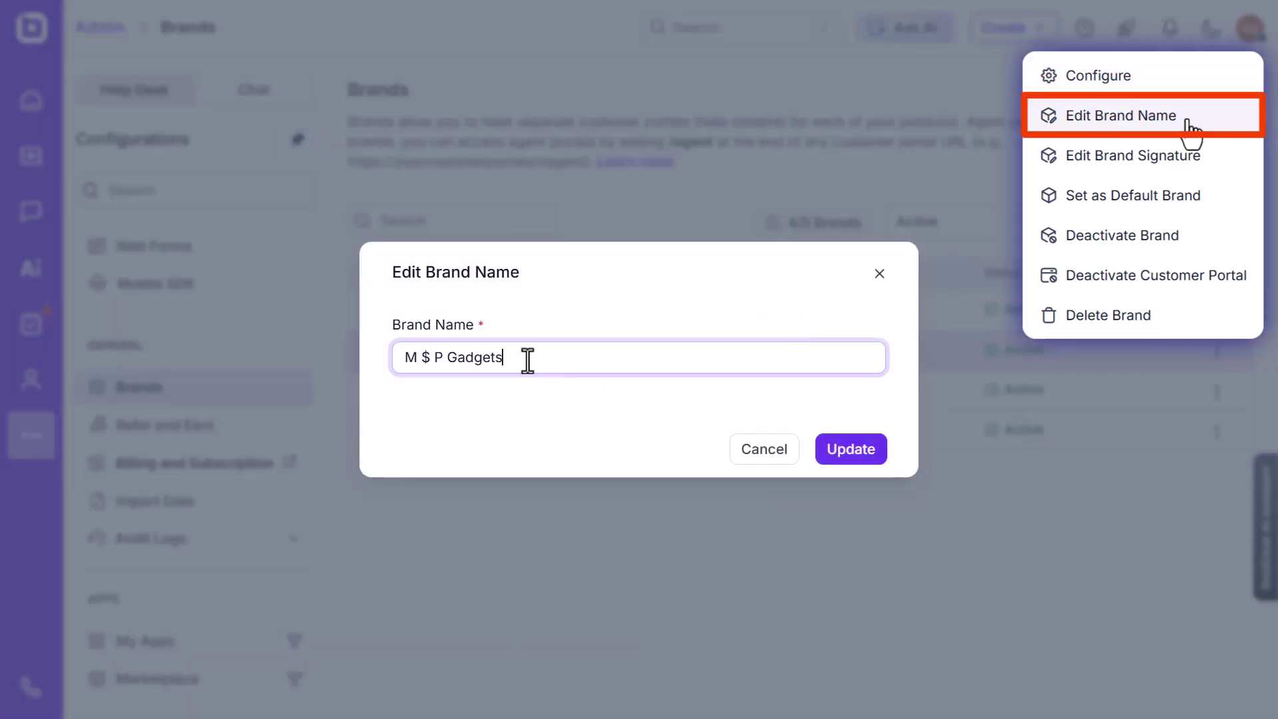
- Rename the M $ P Gadgets brand as "M $ P Gadgets." and set its signature to "Thank you."
left_click(839, 451)
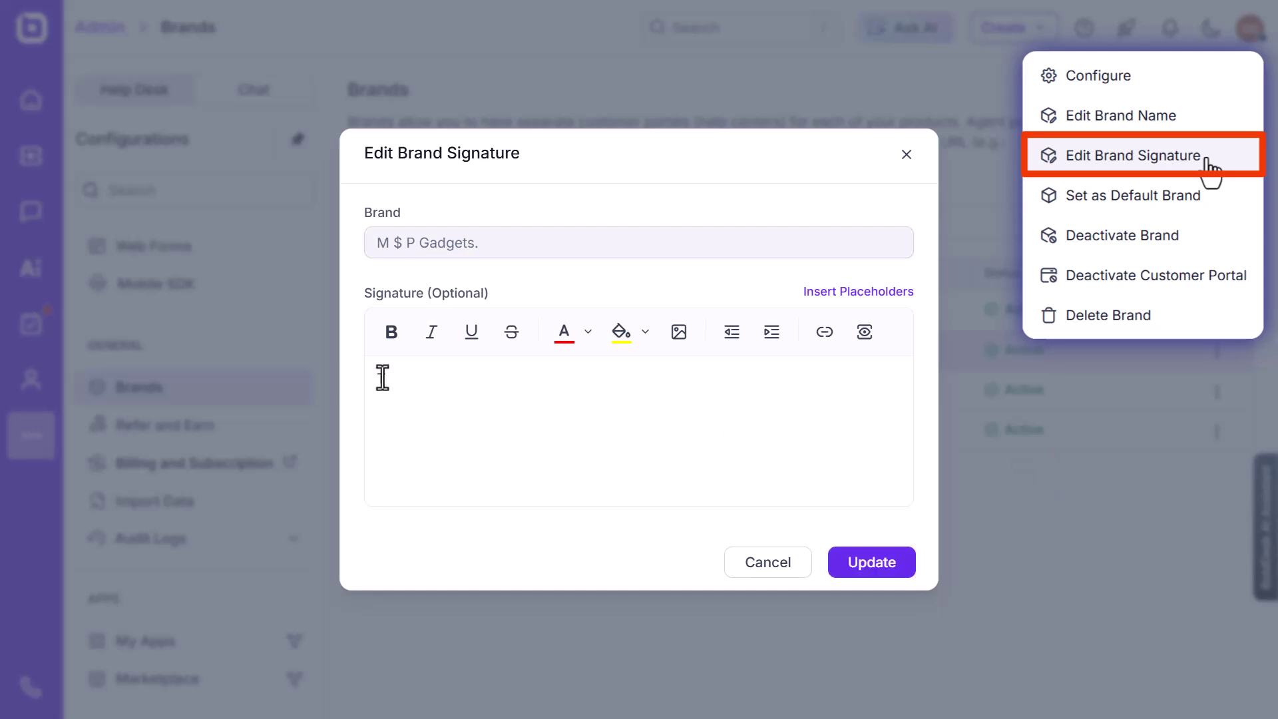
type("hank you.")
left_click(385, 378)
type("T")
left_click(858, 565)
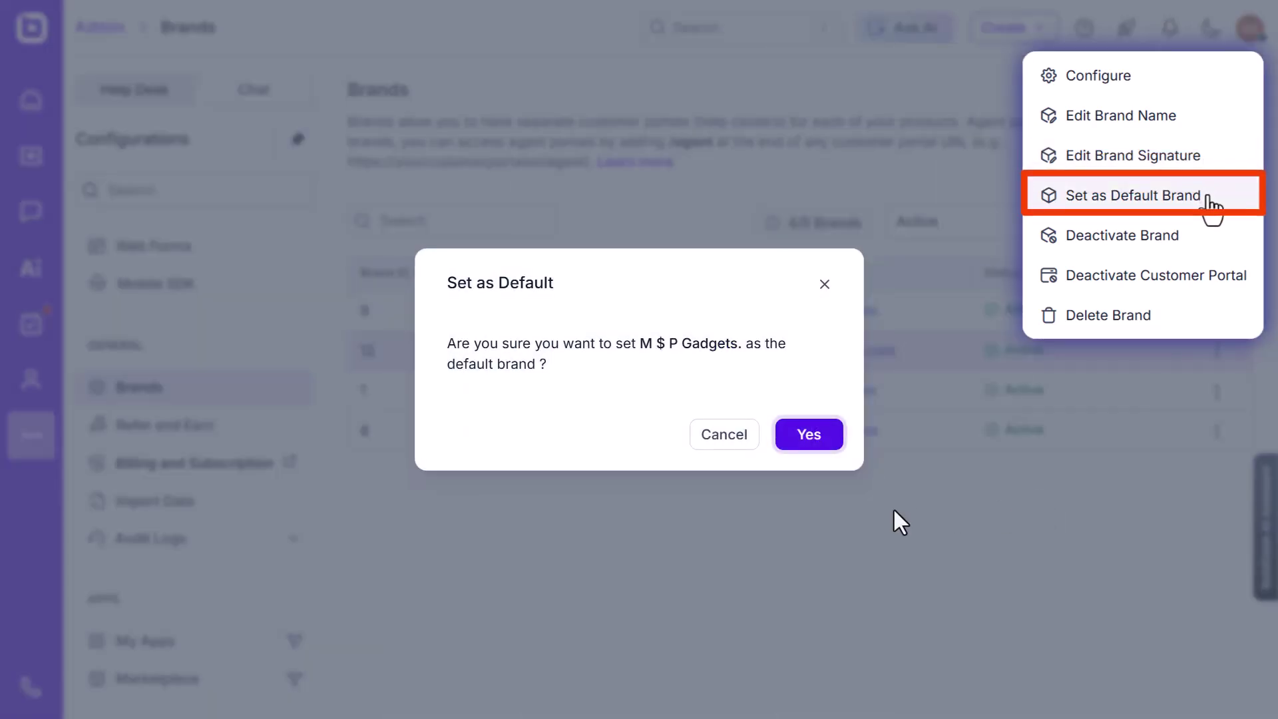
- Set M $ P Gadgets. as the default brand and cancel the deactivation of its customer portal
left_click(809, 436)
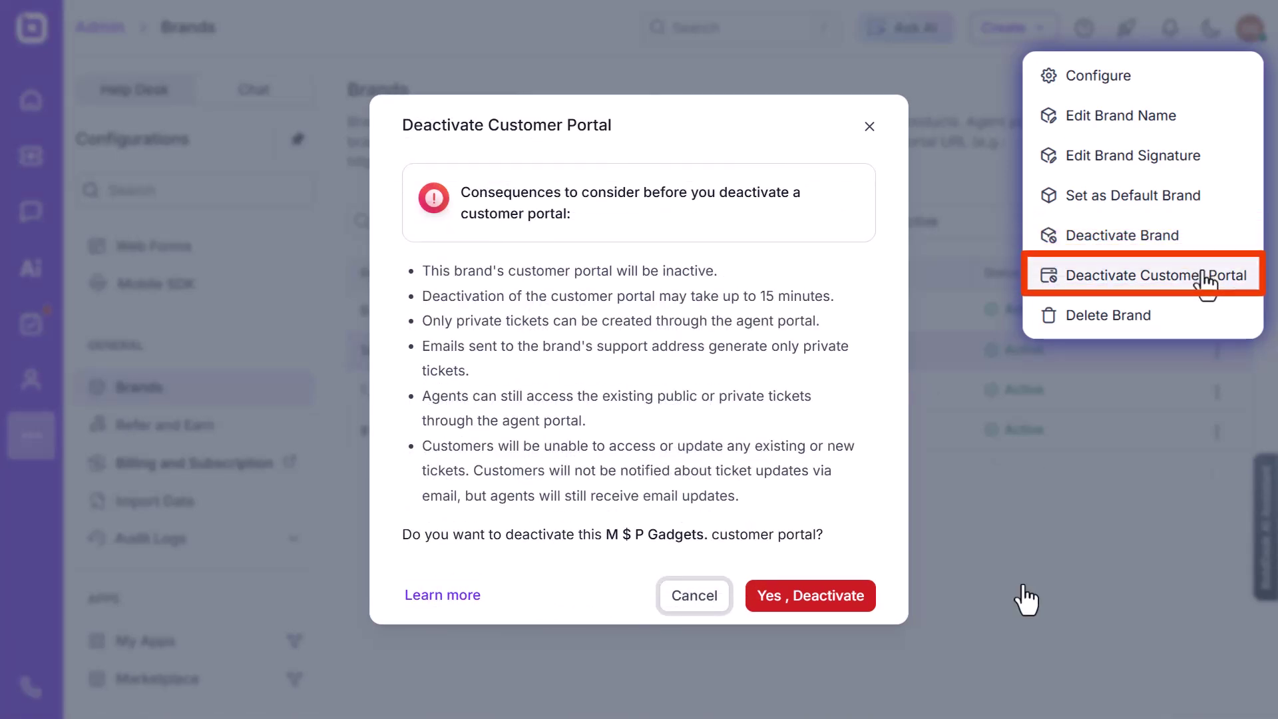
left_click(694, 595)
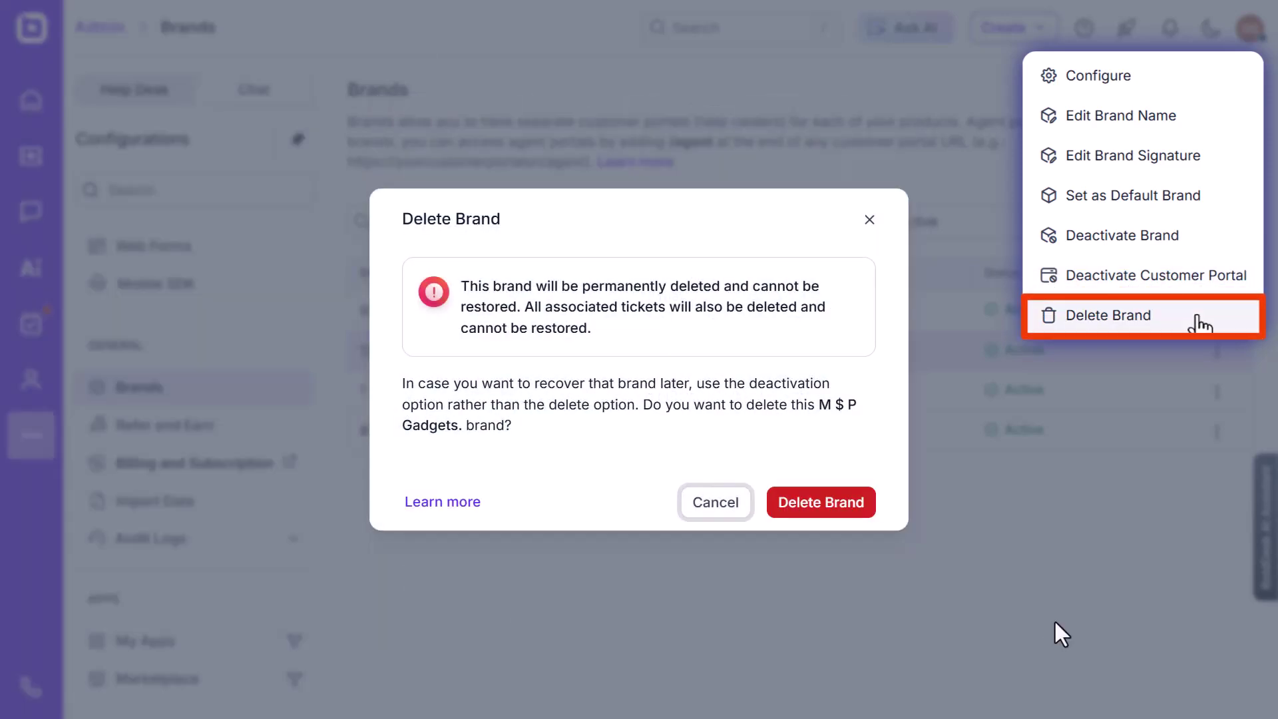